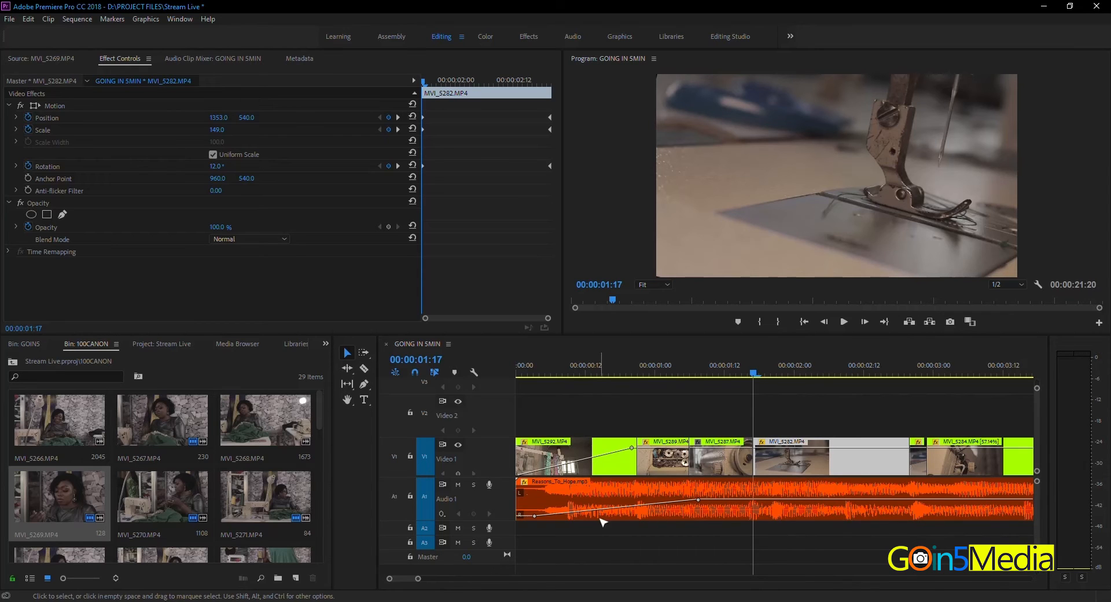
Step: Show the whole sequence in the timeline and skim through source clips MVI_5268.MP4 and MVI_5271.MP4 for usable footage
left_click(418, 580)
left_click_drag(418, 580, 518, 579)
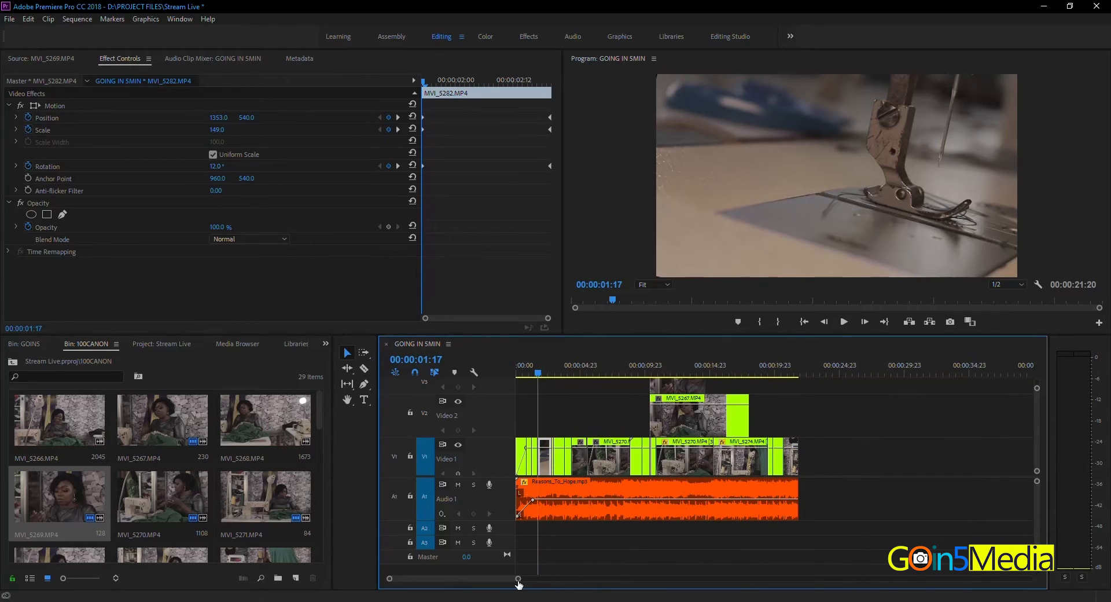
left_click(728, 364)
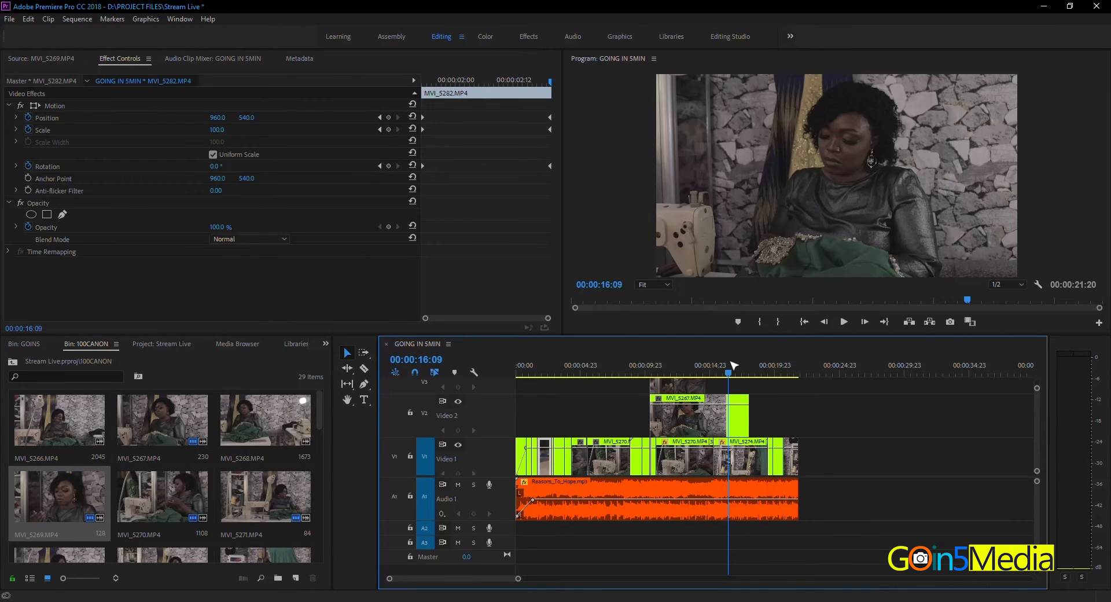
left_click(325, 415)
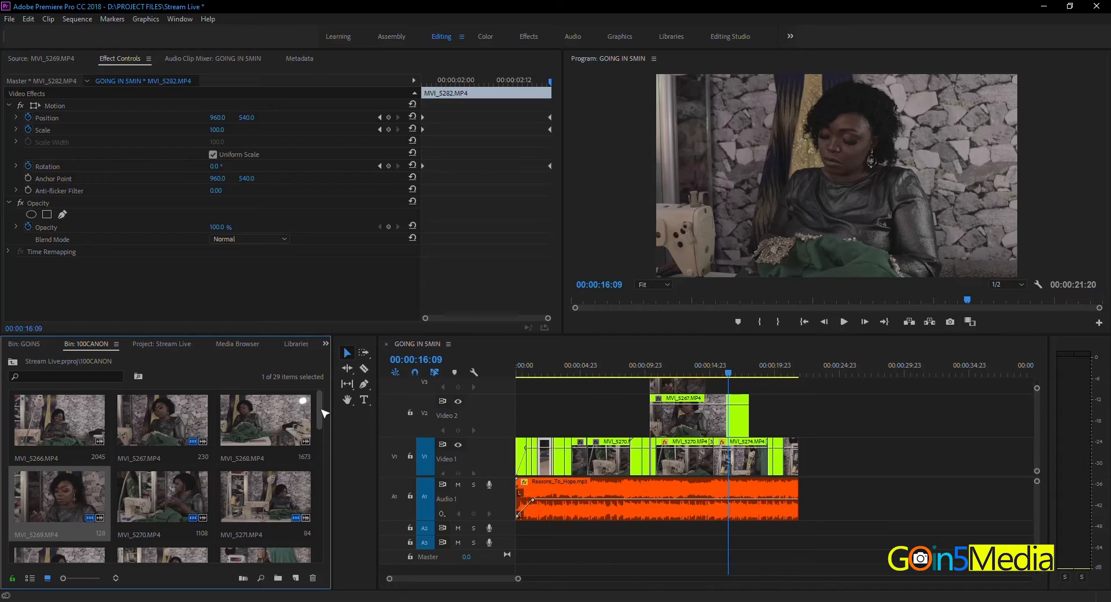
double_click(265, 419)
left_click_drag(153, 304, 528, 298)
left_click(274, 490)
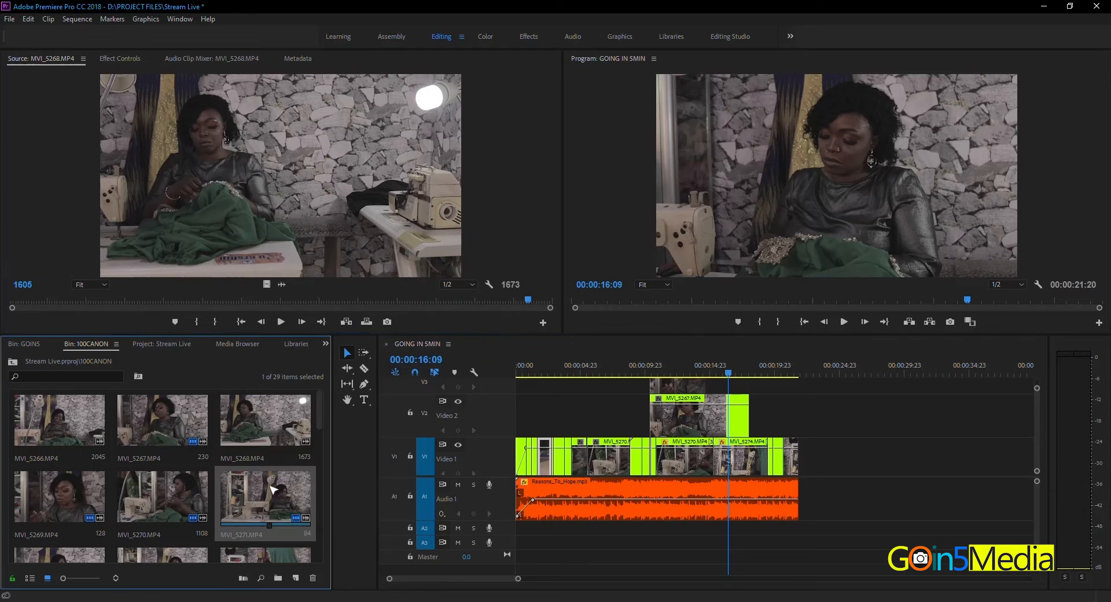
double_click(273, 489)
left_click(50, 302)
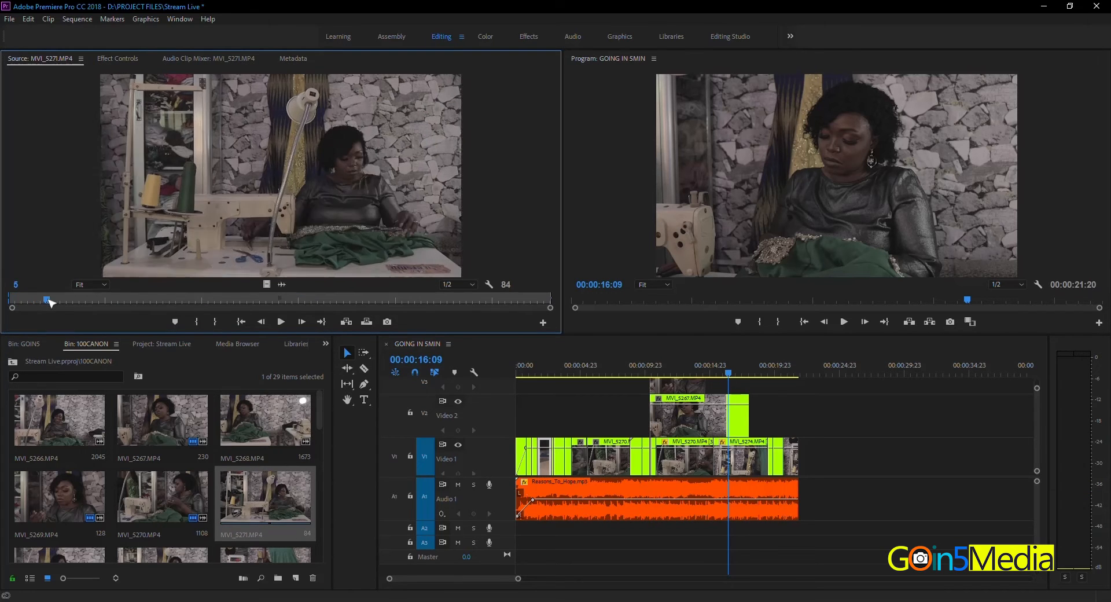
left_click_drag(51, 302, 498, 299)
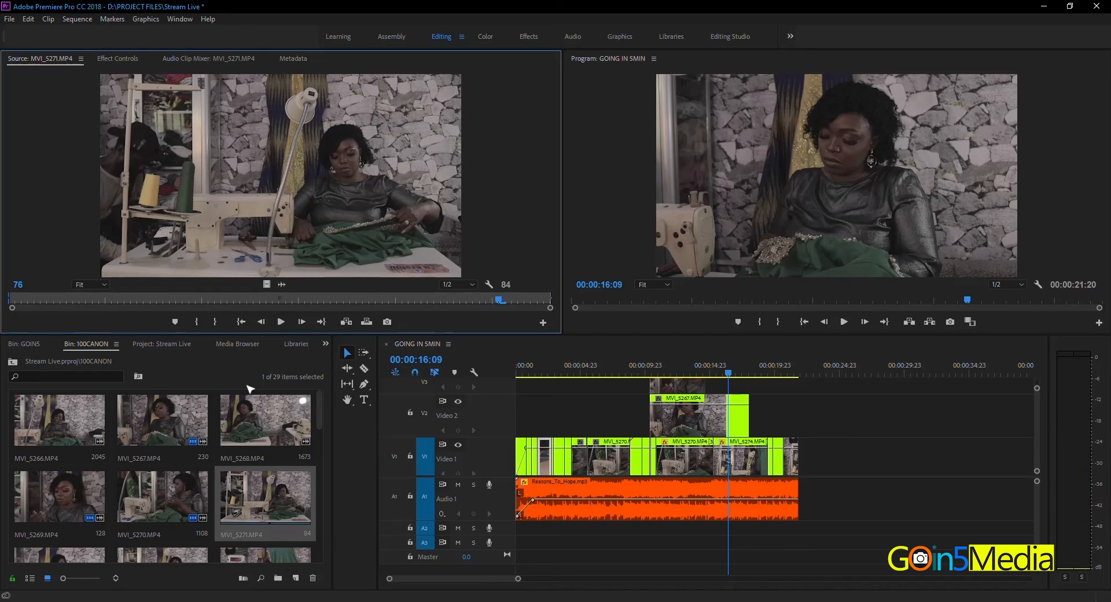
Step: Skim through source clips MVI_5273.MP4, MVI_5275.MP4 and MVI_5278.MP4 to look for a suitable shot
scroll(324, 441, "down", 2)
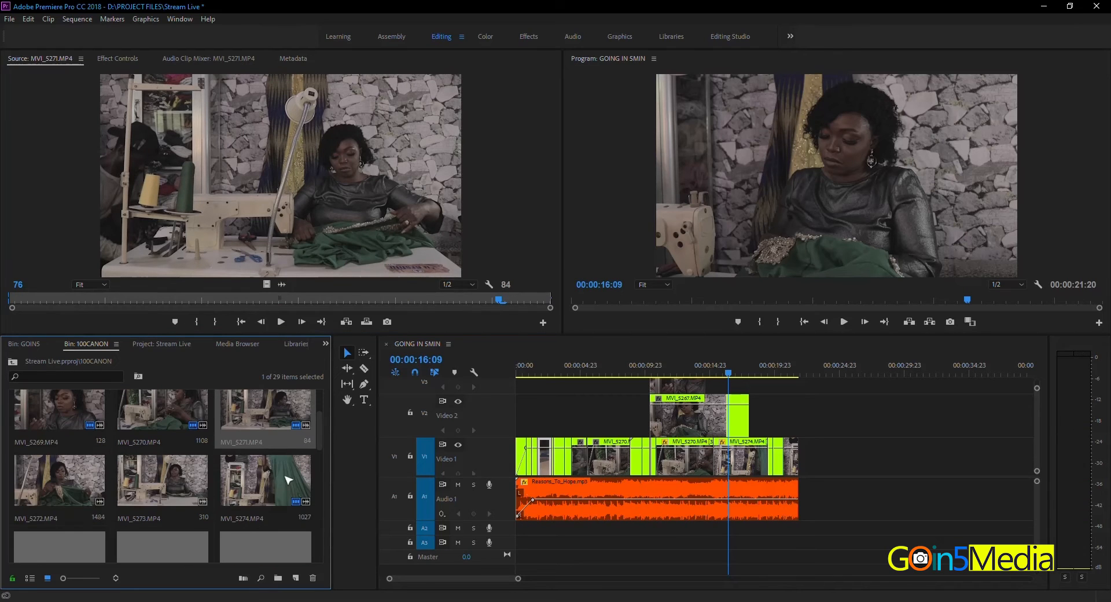
double_click(178, 478)
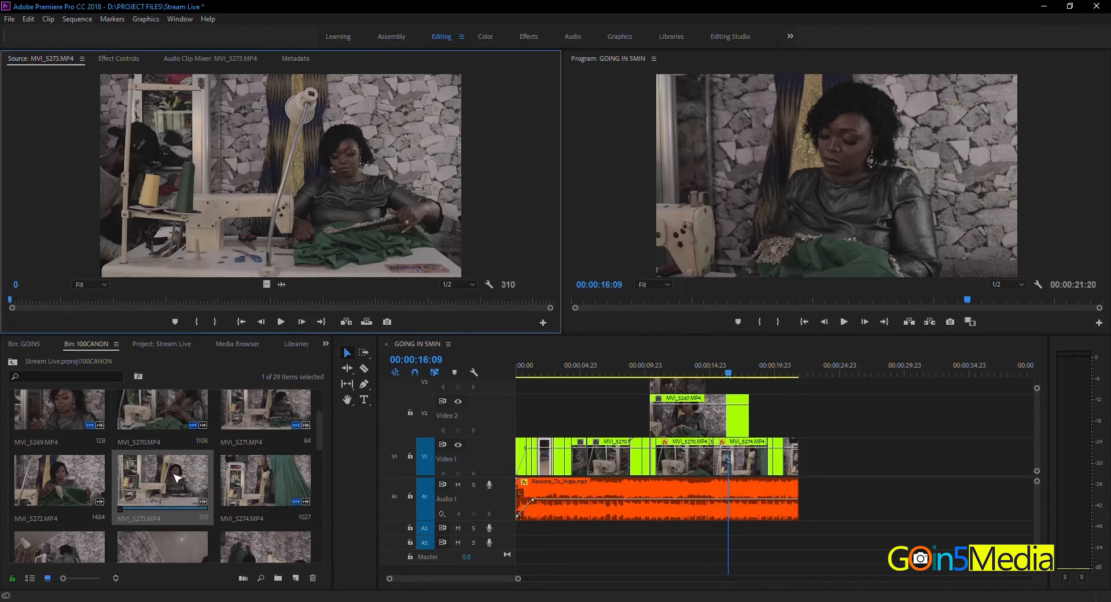
left_click(53, 300)
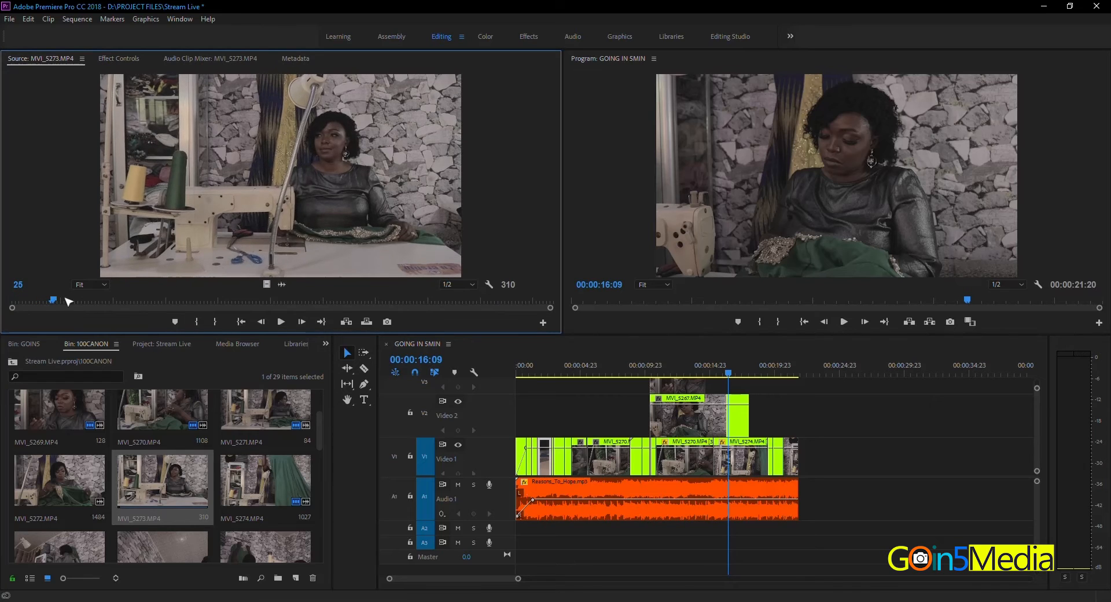
left_click_drag(68, 301, 479, 301)
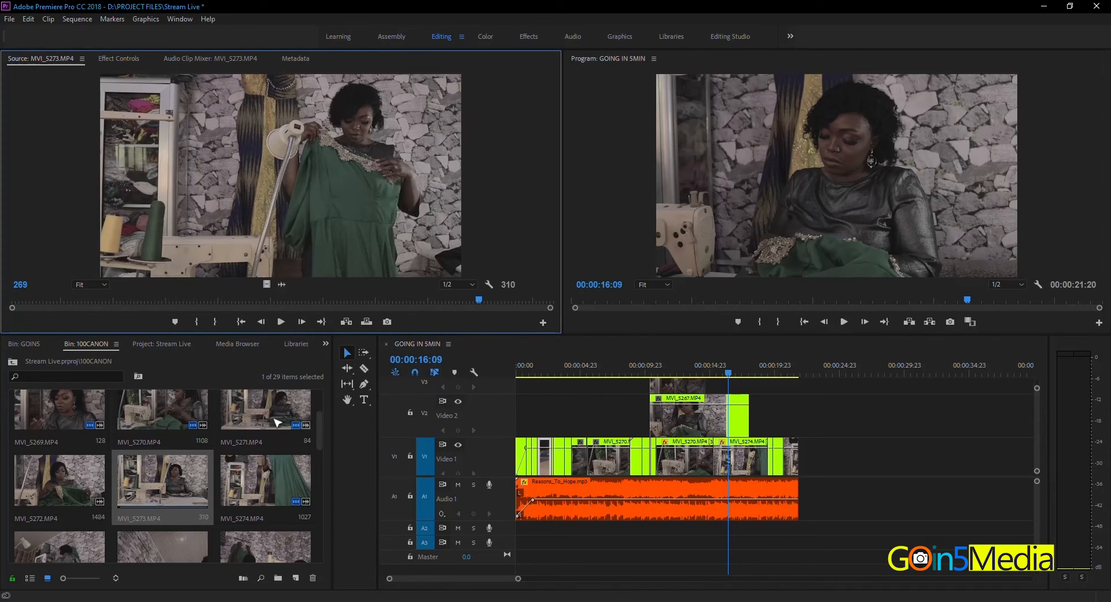
left_click_drag(322, 443, 321, 470)
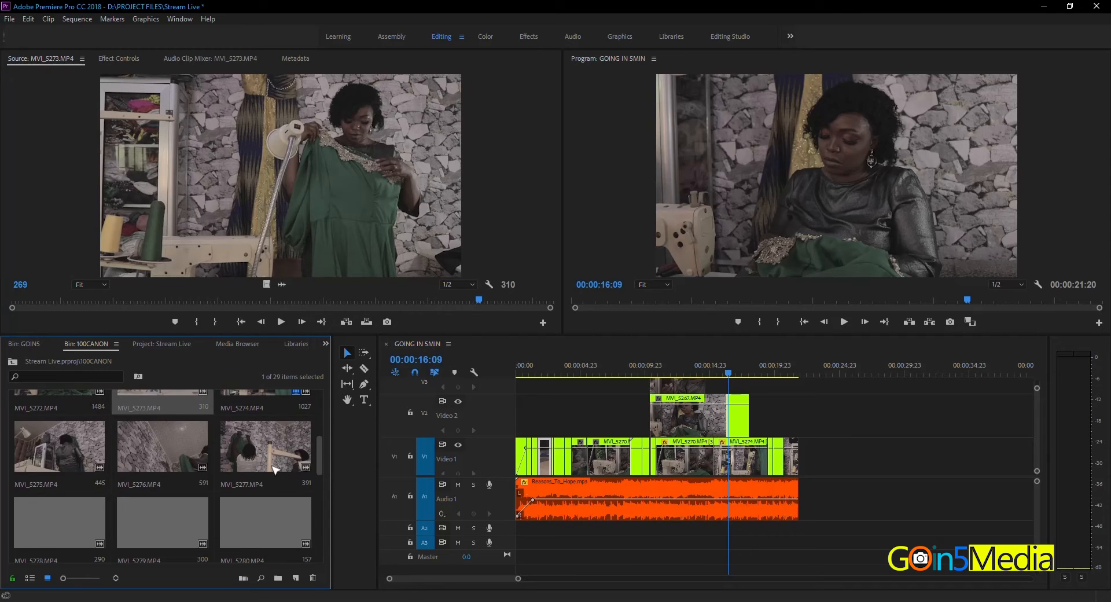
double_click(65, 454)
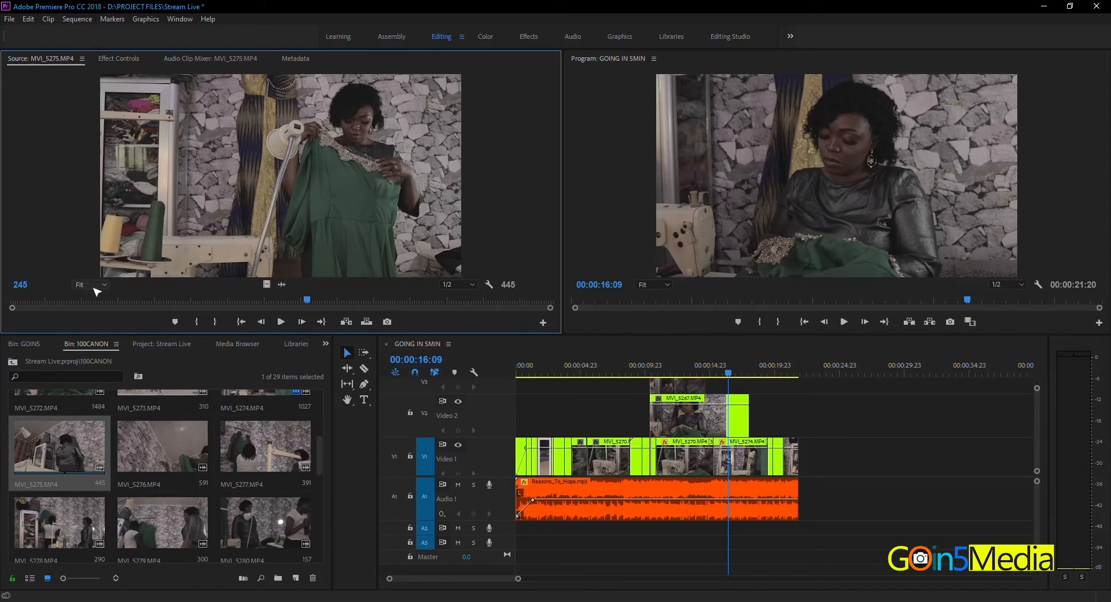
left_click_drag(39, 298, 538, 298)
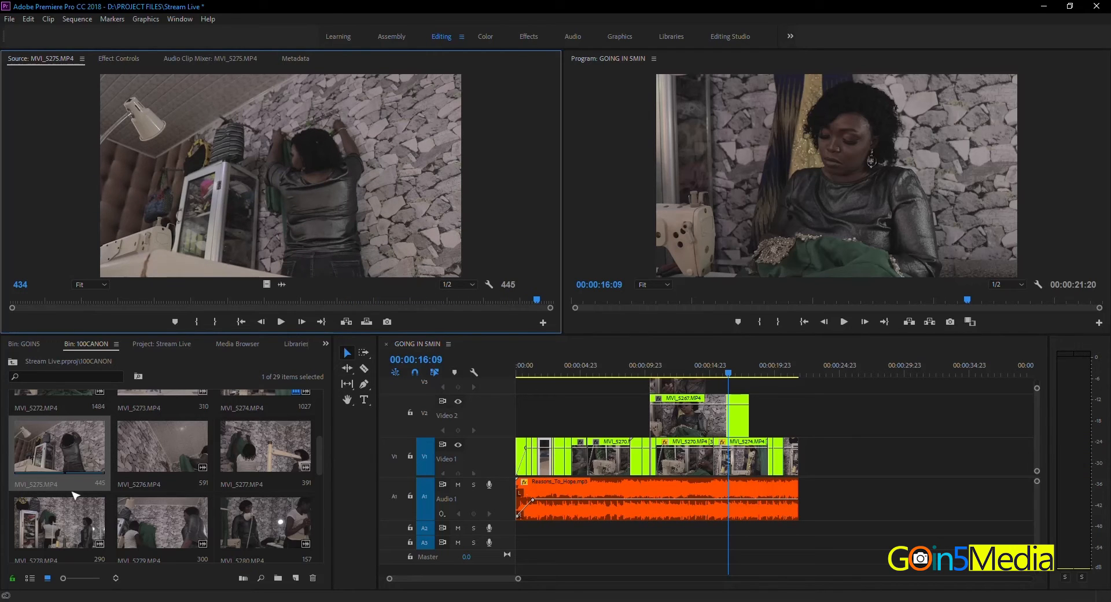
double_click(58, 521)
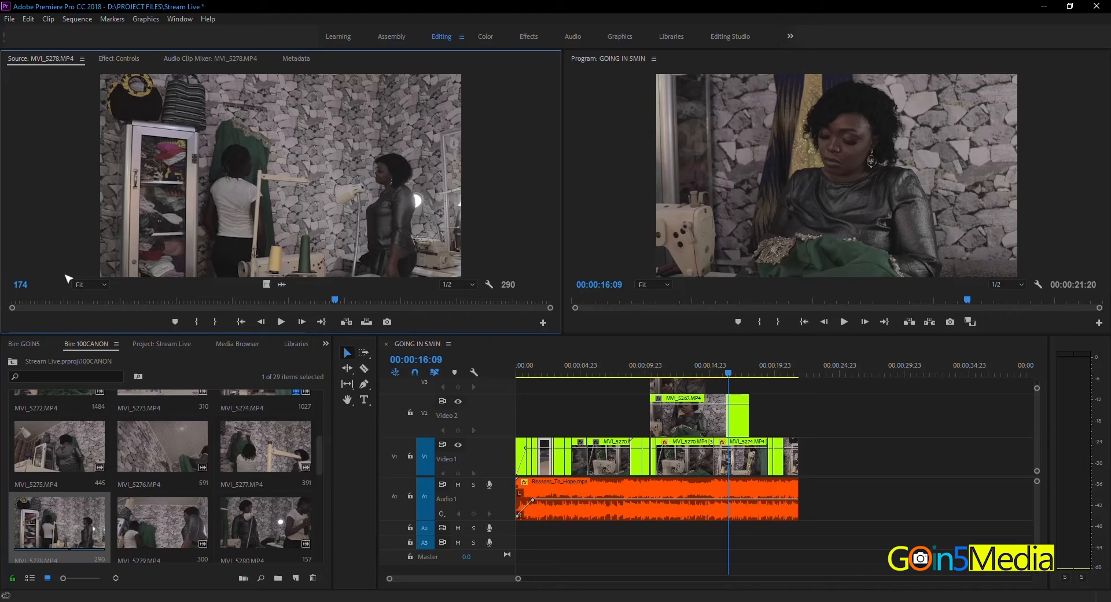
left_click_drag(27, 298, 493, 299)
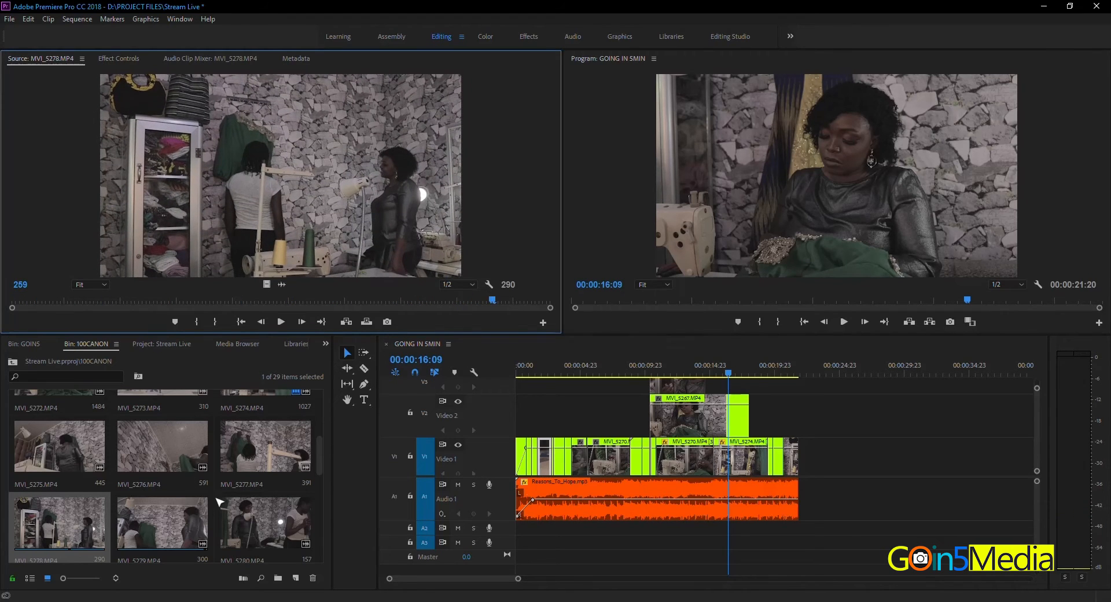
Step: Place only the video of MVI_5275.MP4, cued near its start, on Video 1 beyond the last existing clip
double_click(48, 450)
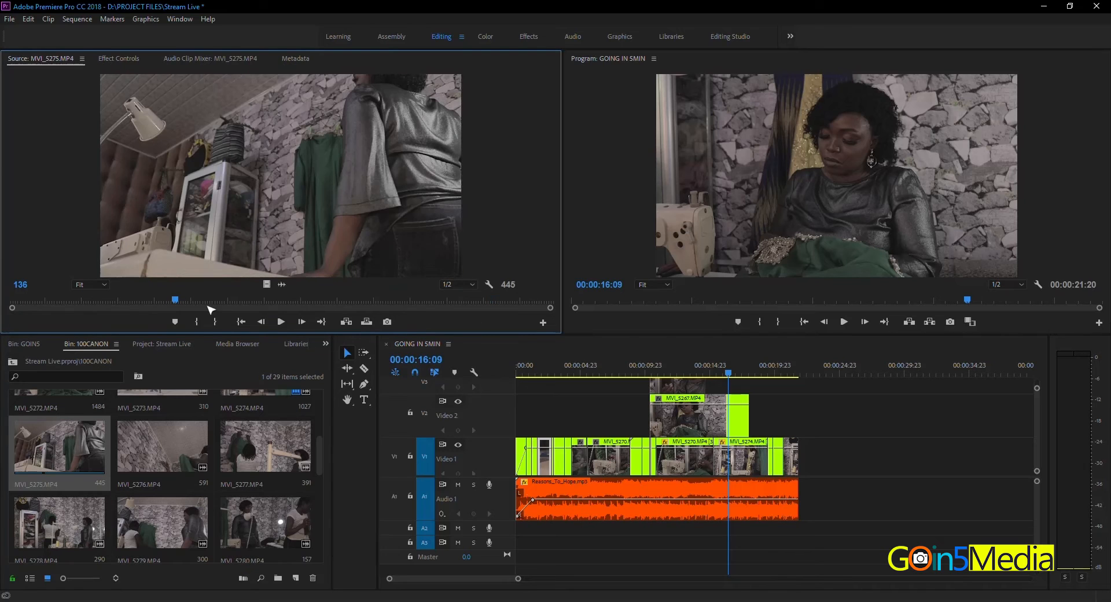
mouse_move(13, 299)
left_mouse_down()
mouse_move(407, 302)
mouse_move(13, 301)
left_mouse_up()
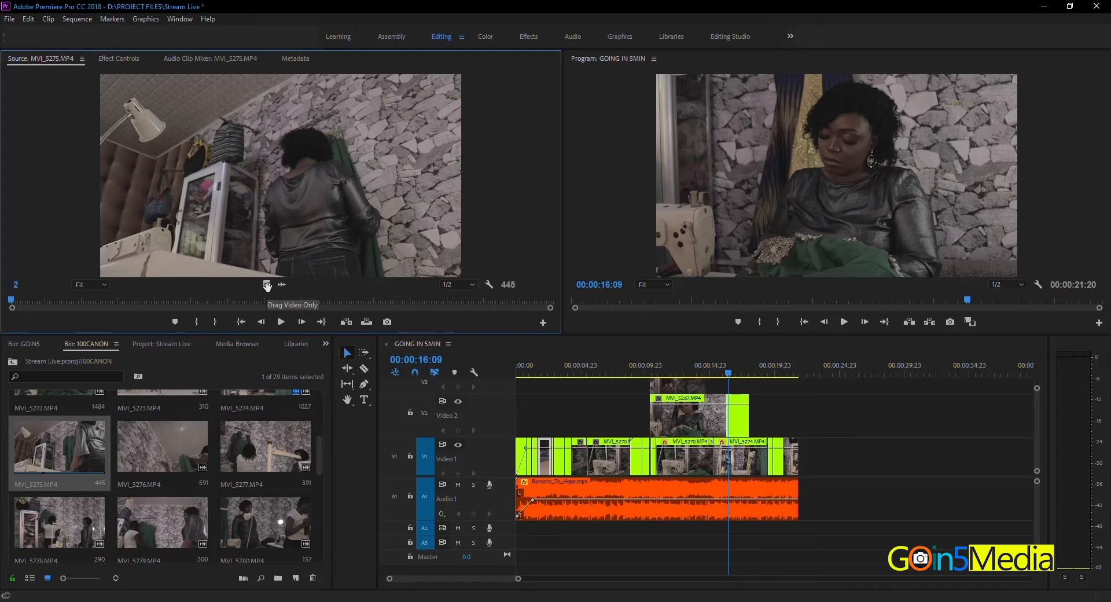
left_click_drag(267, 286, 839, 461)
Step: Trim the start of the new MVI_5275.MP4 clip to 00:00:24:23 and shorten its end by about 10 frames
left_click_drag(832, 373, 844, 375)
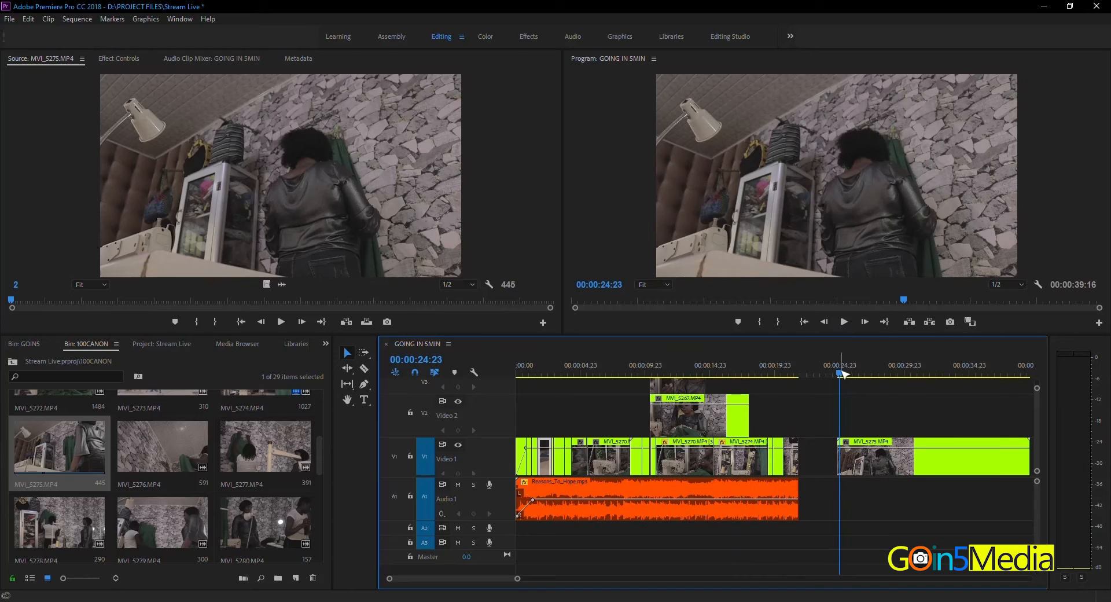
left_click_drag(838, 458, 841, 459)
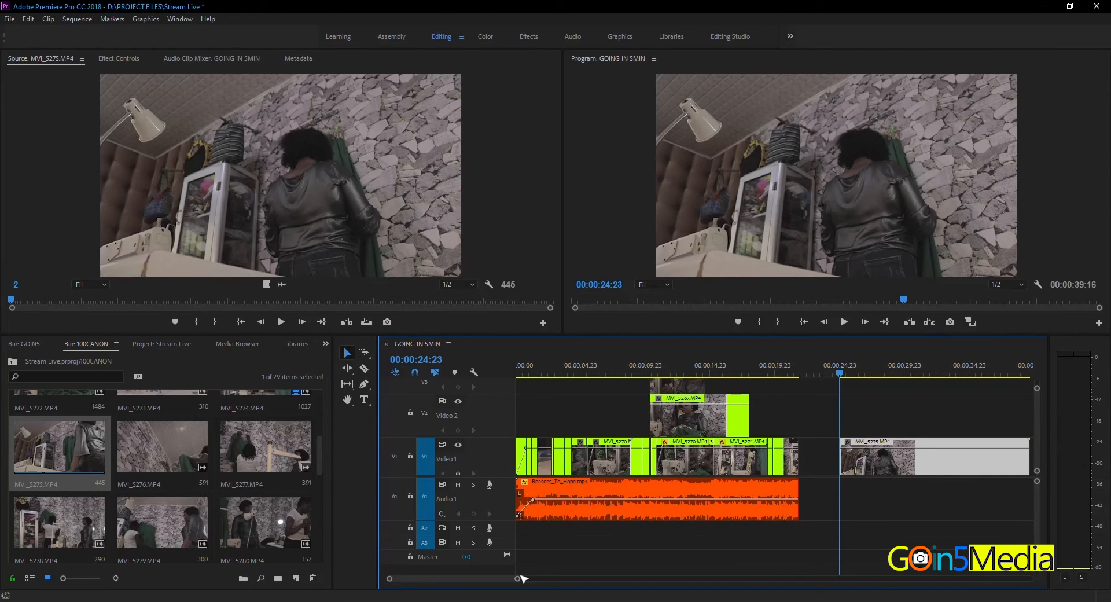
left_click_drag(522, 577, 548, 577)
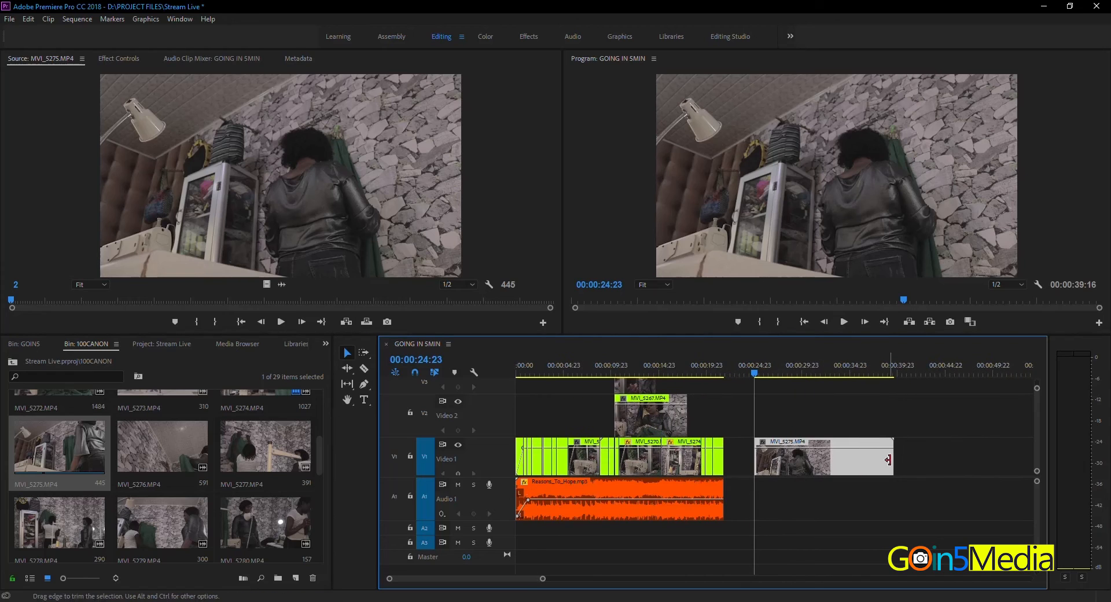
left_click_drag(888, 459, 885, 459)
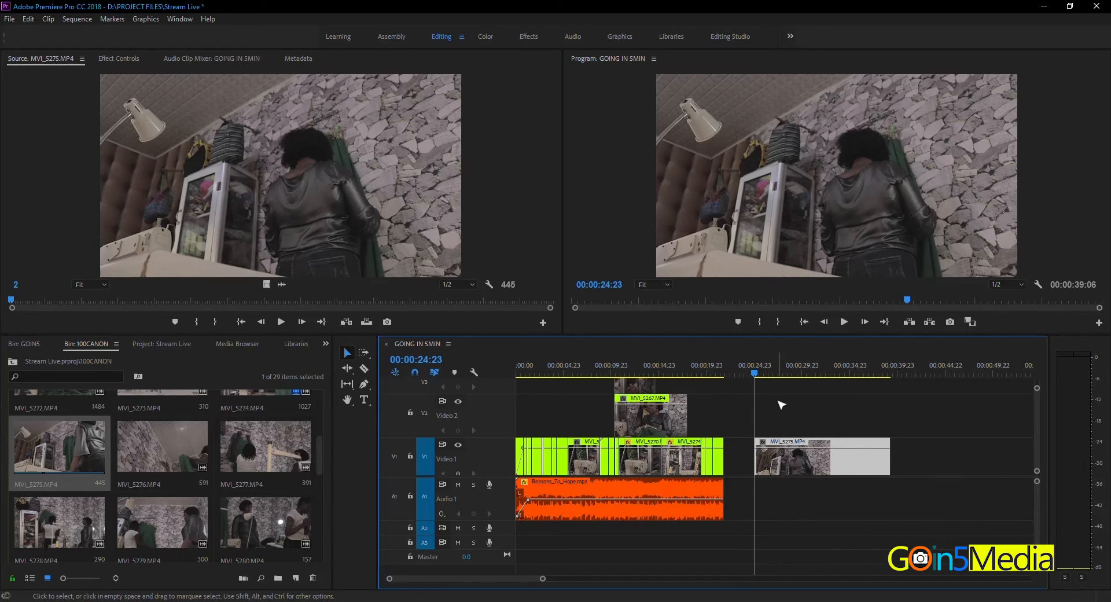
Step: Move the MVI_5275.MP4 clip earlier on Video 1 to start at about 00:00:23:15 and play through it
left_click_drag(790, 461, 777, 462)
left_click(777, 369)
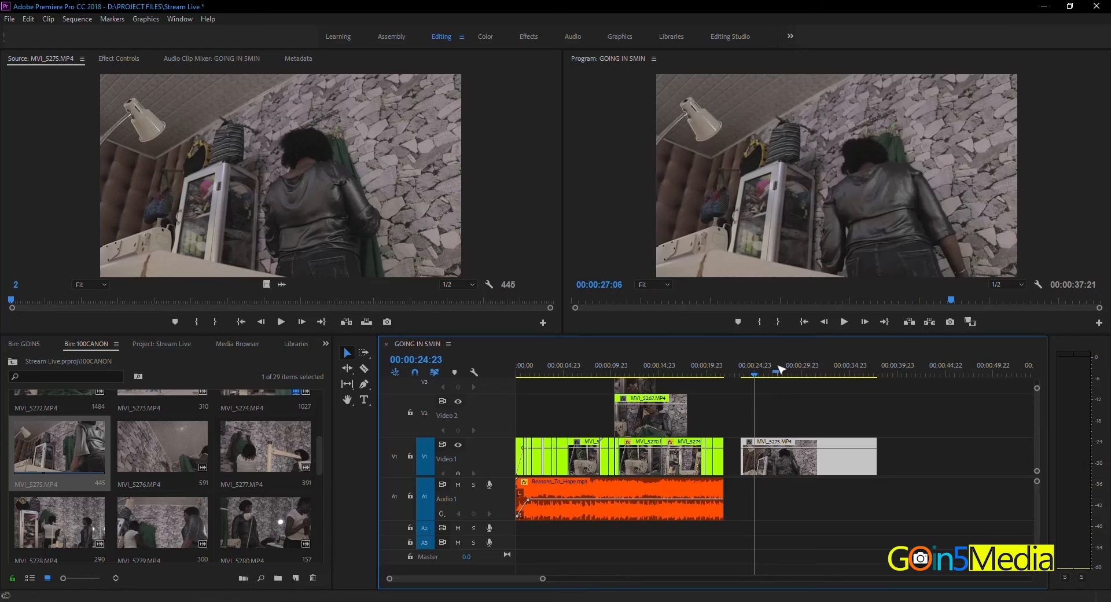
left_click(751, 373)
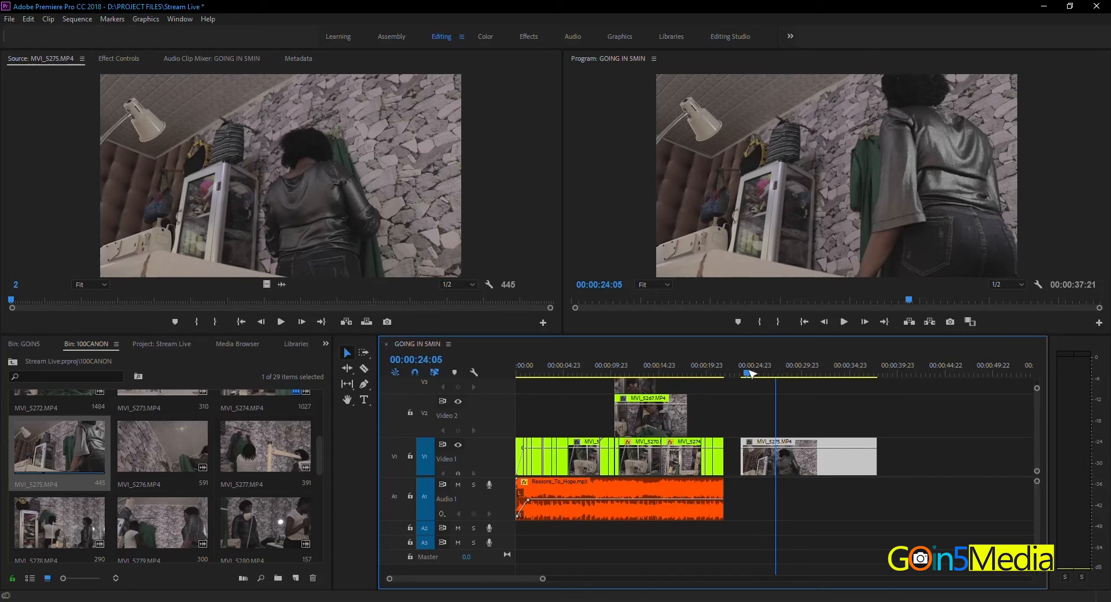
left_click(745, 375)
key("space")
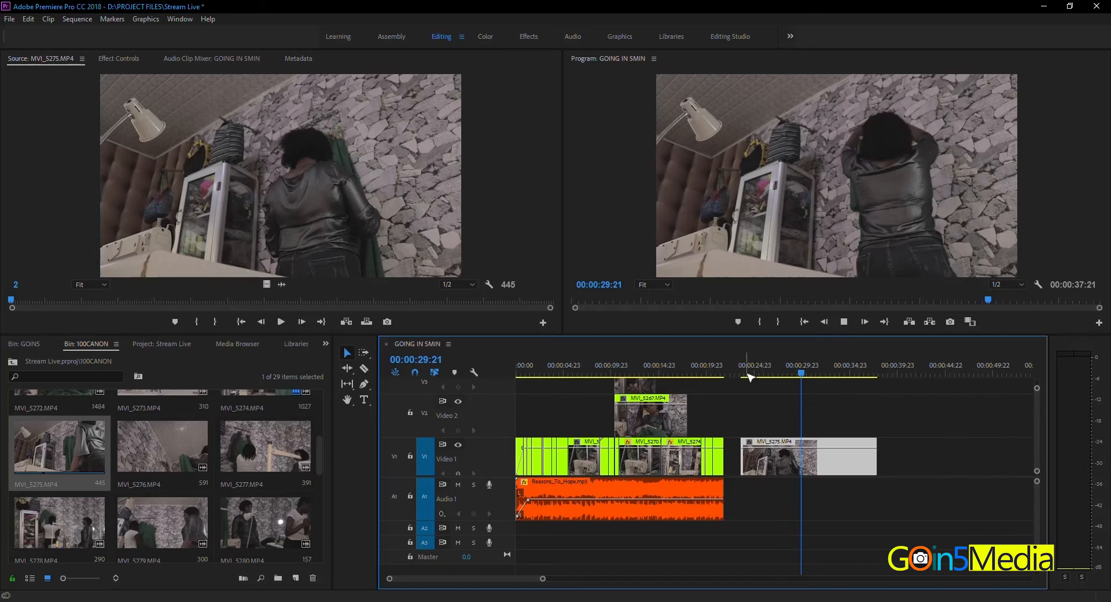
key("space")
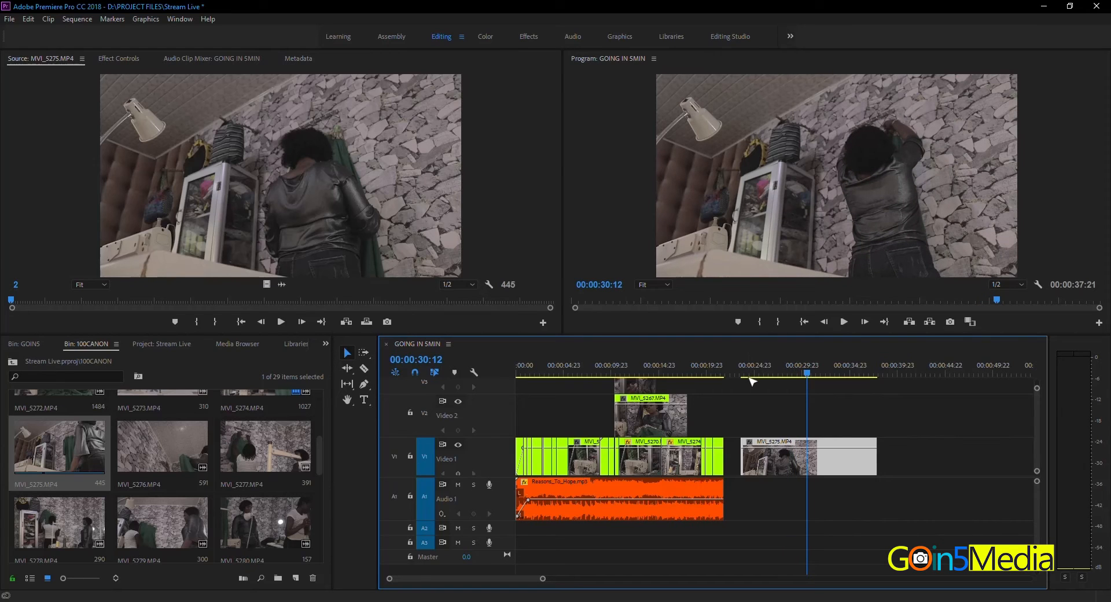
Step: Set the speed of the MVI_5275.MP4 clip to 150% and play the clip from its start
right_click(772, 459)
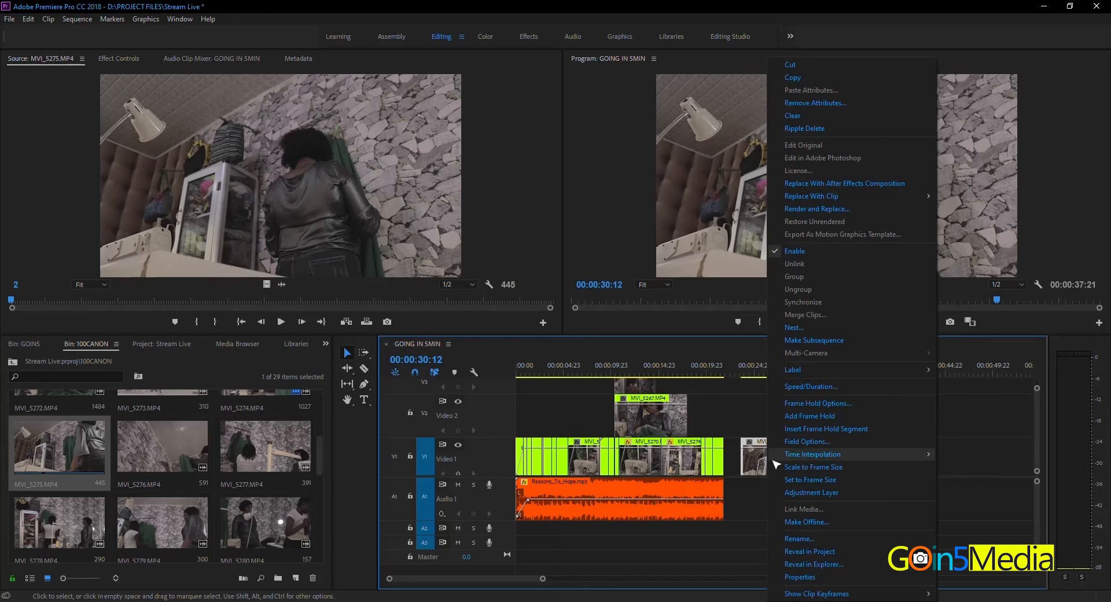
mouse_move(774, 460)
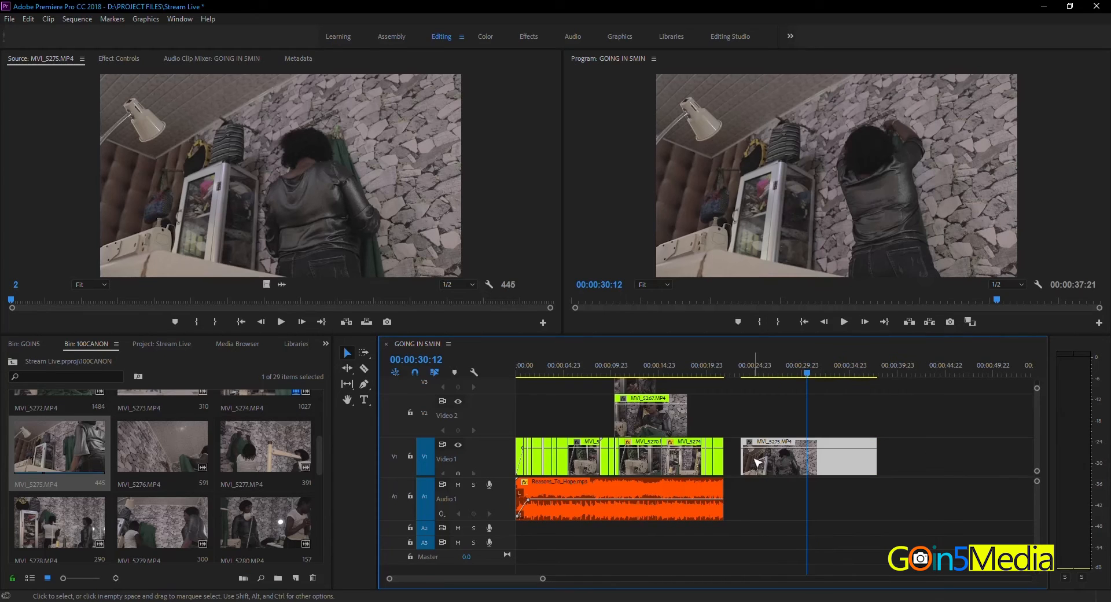
left_click(757, 466)
right_click(787, 460)
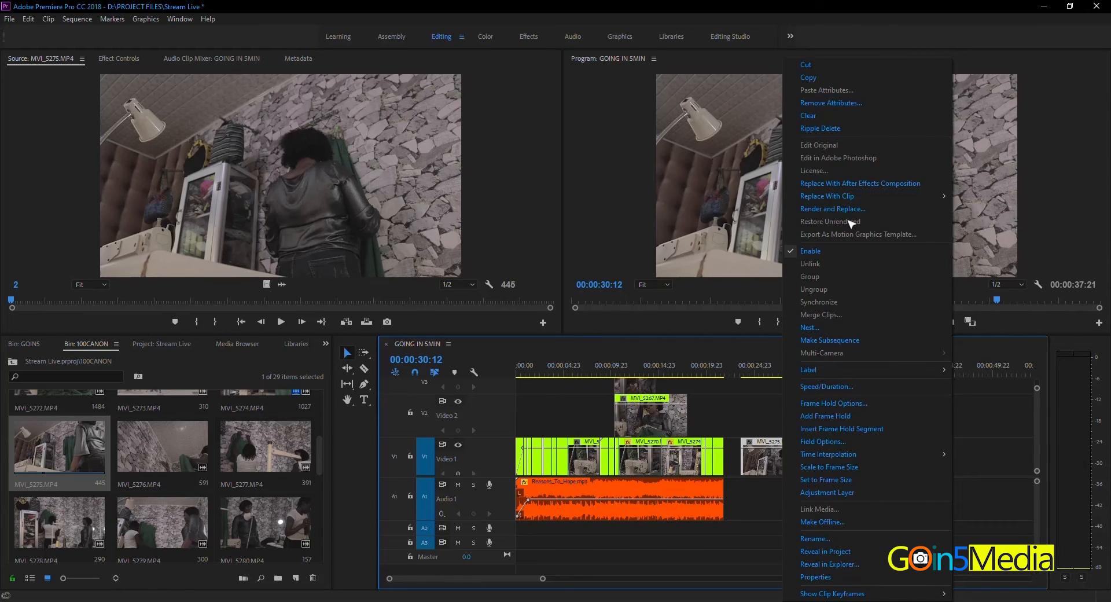
left_click(812, 387)
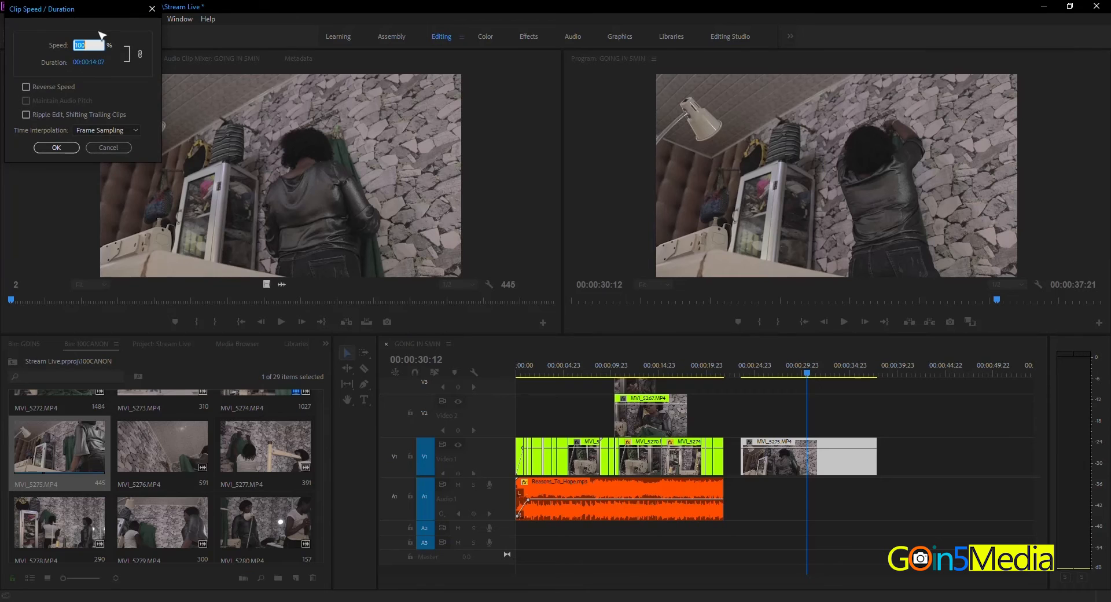
left_click_drag(79, 18, 528, 137)
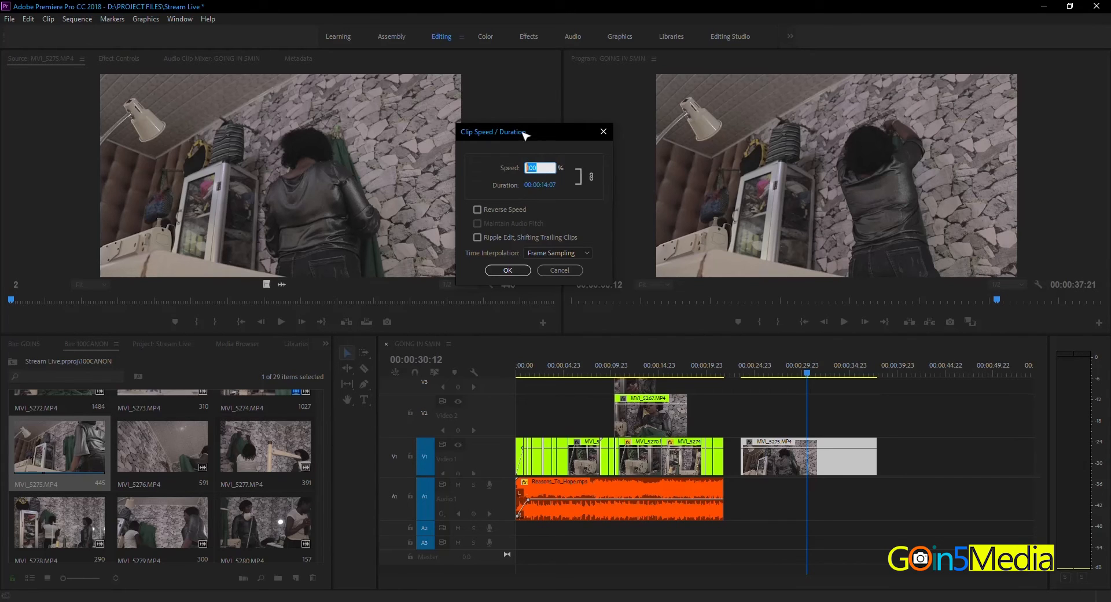
left_click_drag(524, 135, 565, 87)
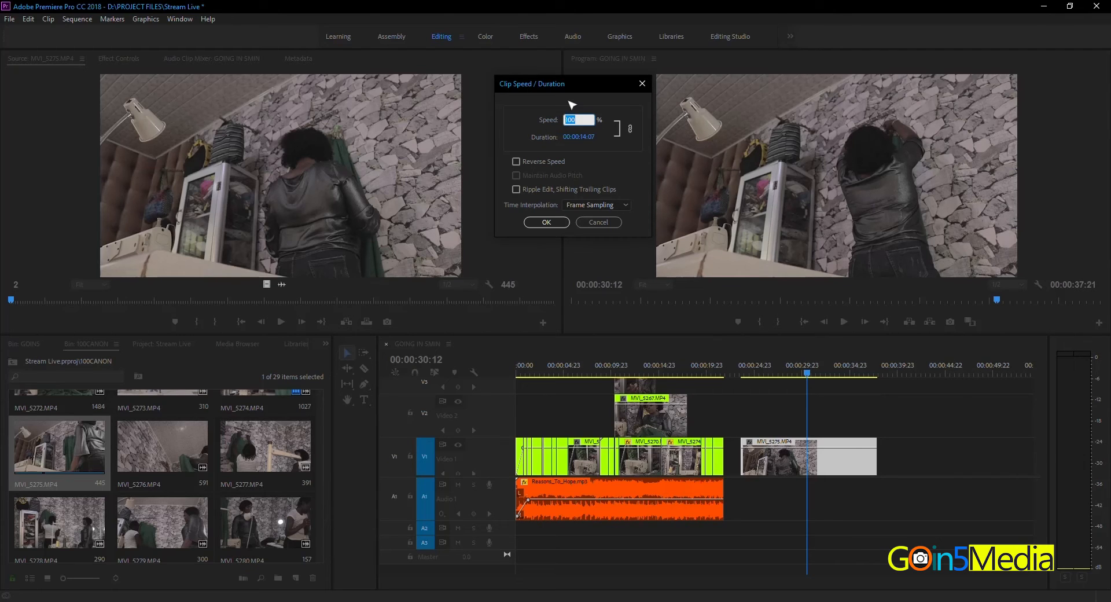
mouse_move(569, 86)
left_mouse_down()
mouse_move(551, 108)
mouse_move(583, 112)
mouse_move(584, 98)
left_mouse_up()
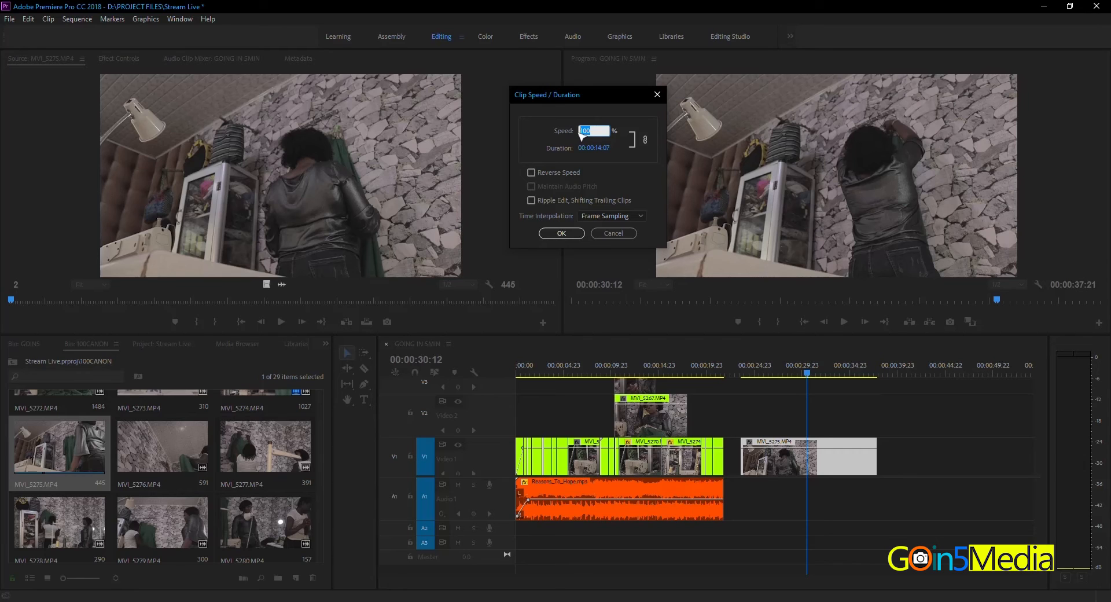
type("512")
key("BackSpace")
type("50")
left_click(560, 235)
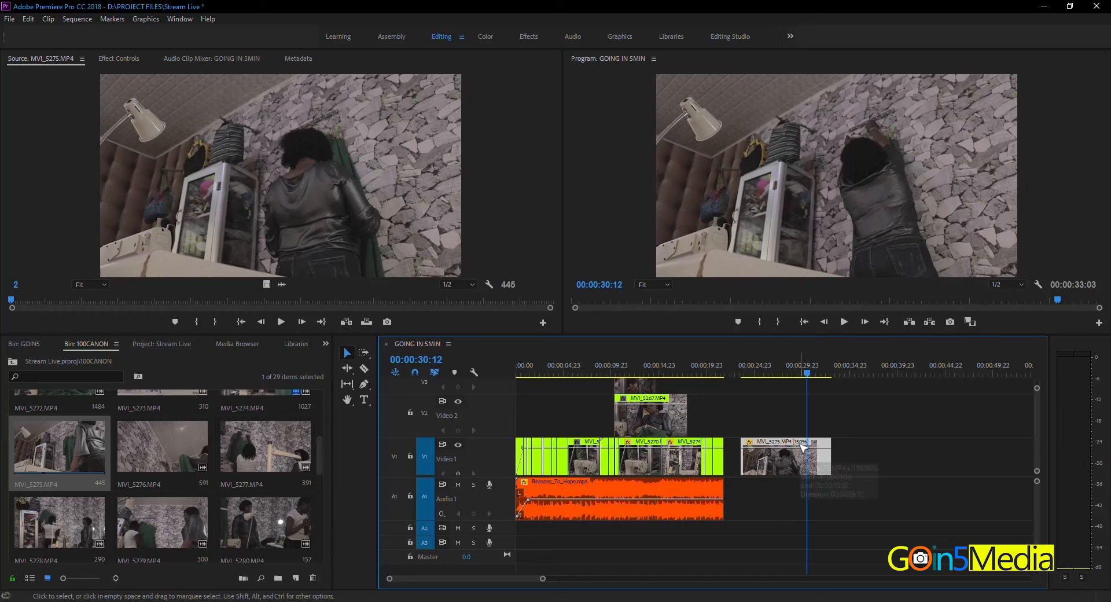
left_click(742, 373)
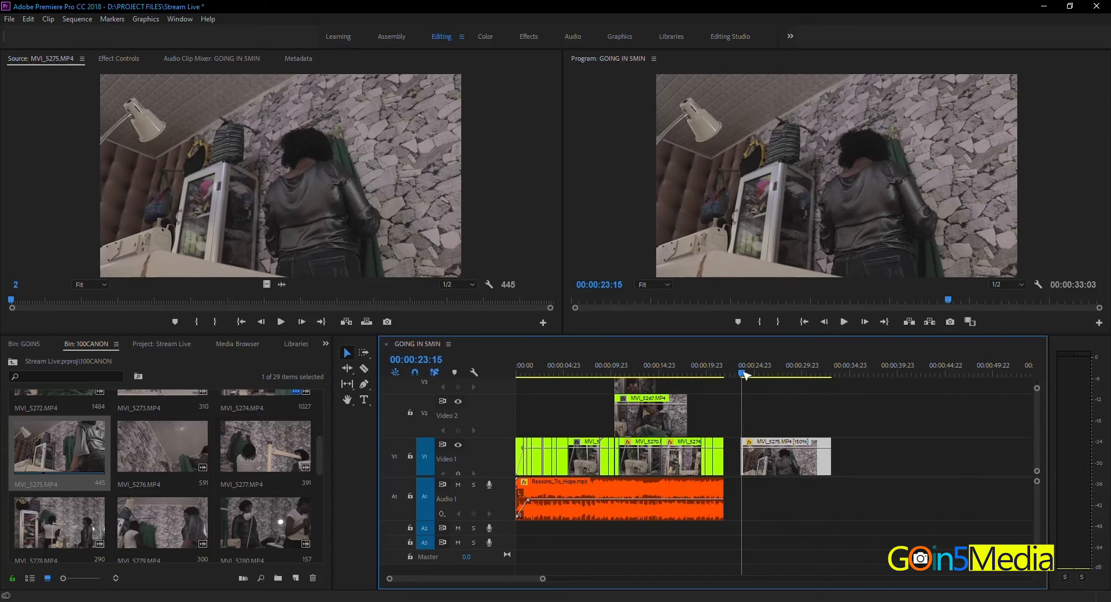
key("space")
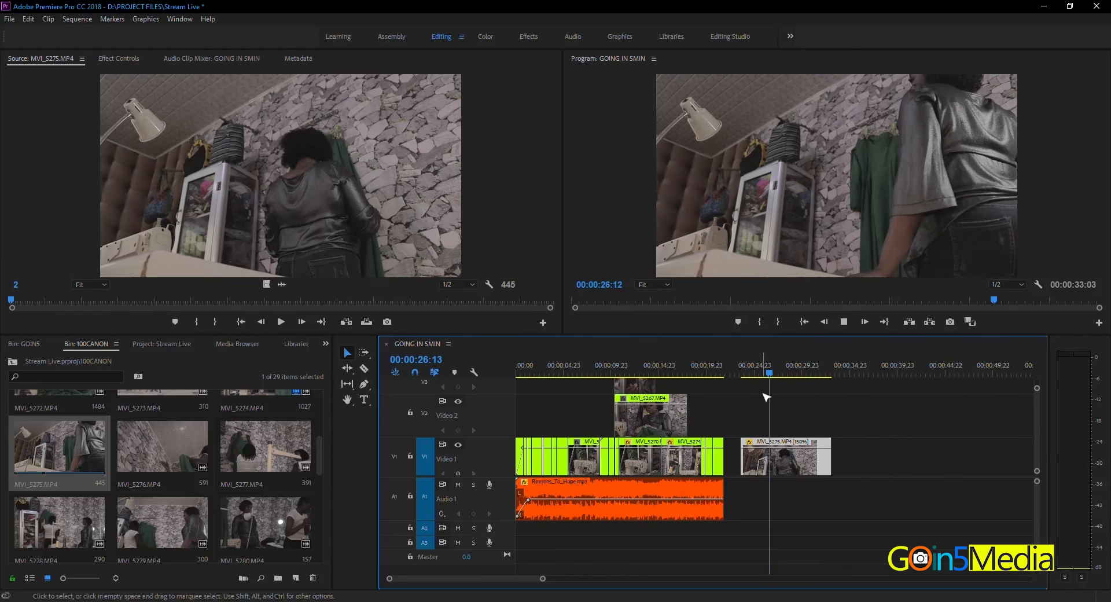
Step: Undo the 150% speed change on the MVI_5275.MP4 clip and play the clip from its start
key("space")
key("ctrl+z")
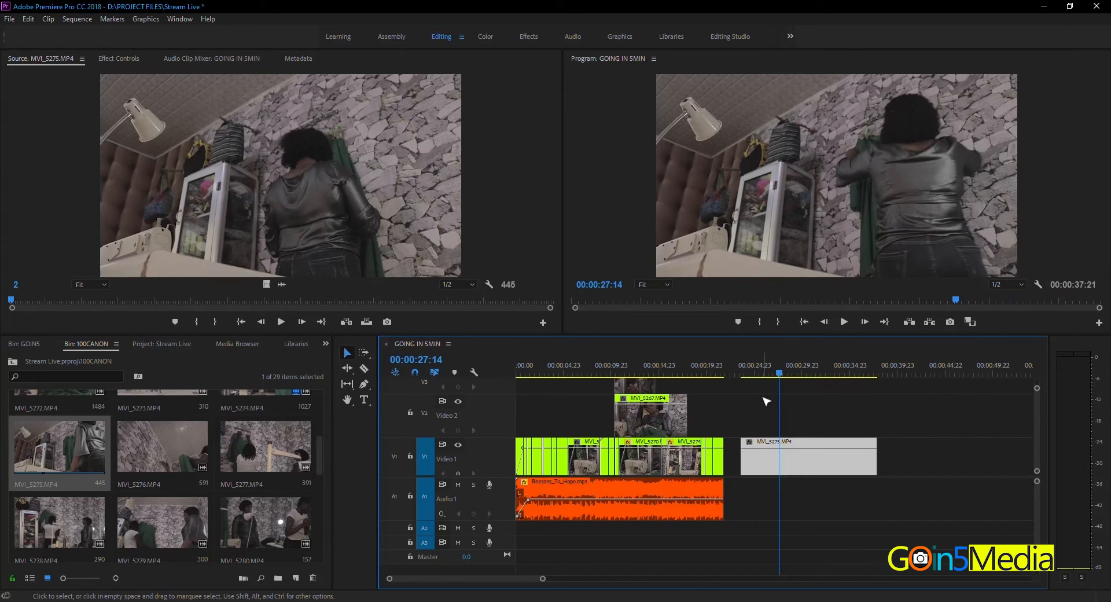
left_click(746, 373)
key("space")
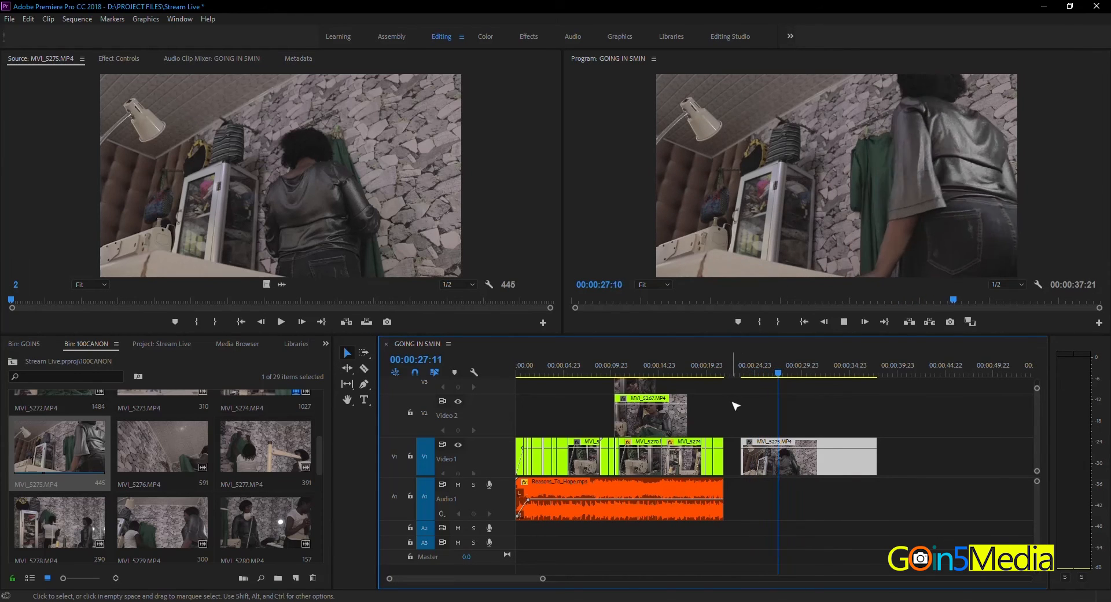
Step: Set the speed of the MVI_5275.MP4 clip to 200% and play it from its start
right_click(791, 449)
left_click(829, 386)
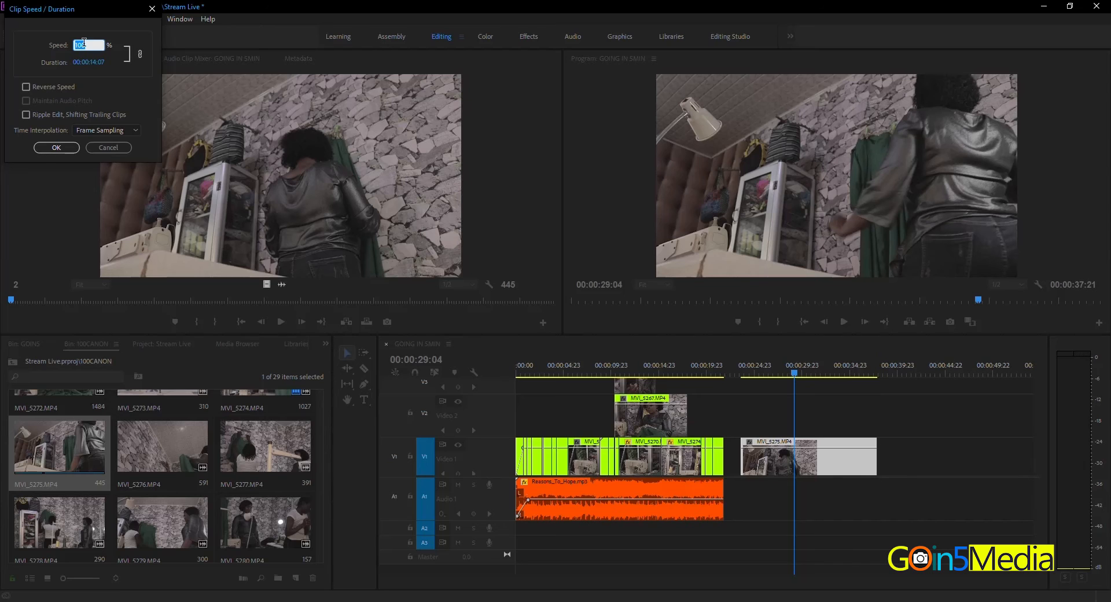
type("200")
key("Return")
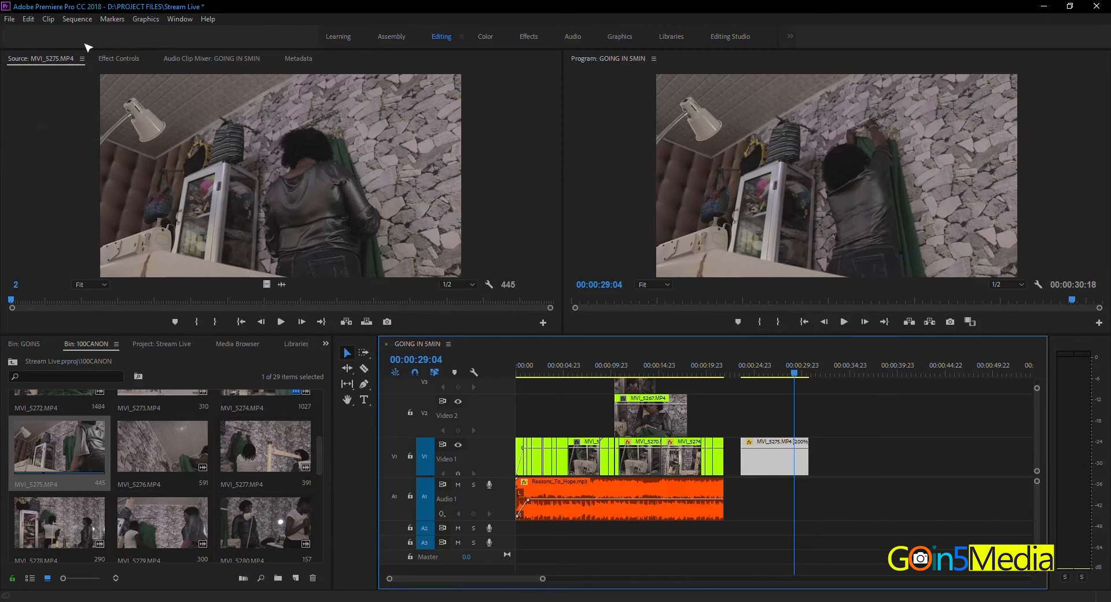
left_click(742, 375)
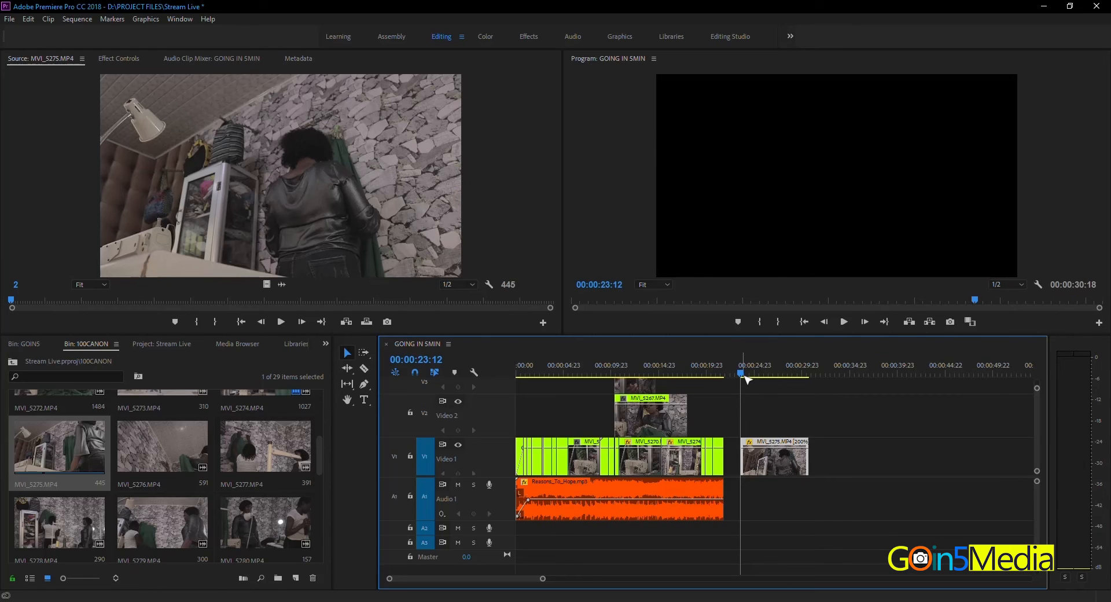
key("space")
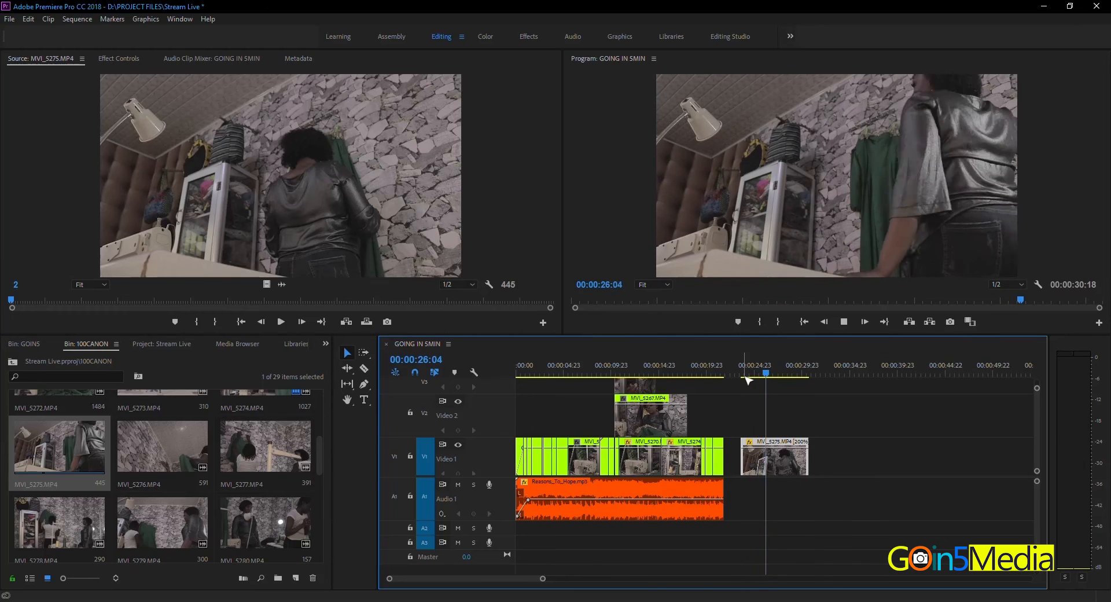
key("space")
Step: Re-enter 200% as the speed of the MVI_5275.MP4 clip
right_click(770, 469)
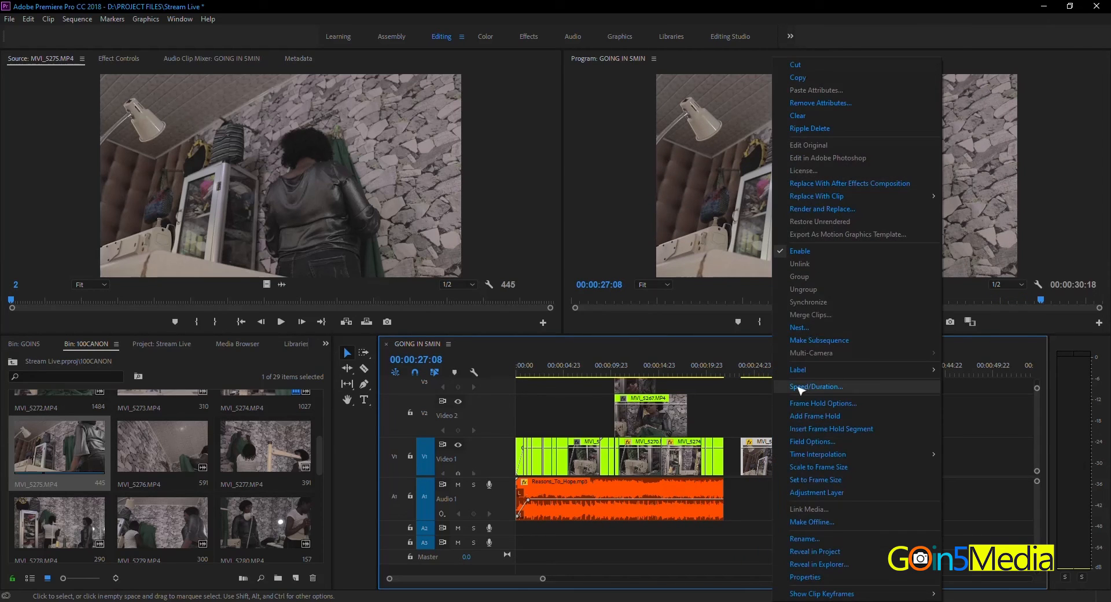
left_click(798, 387)
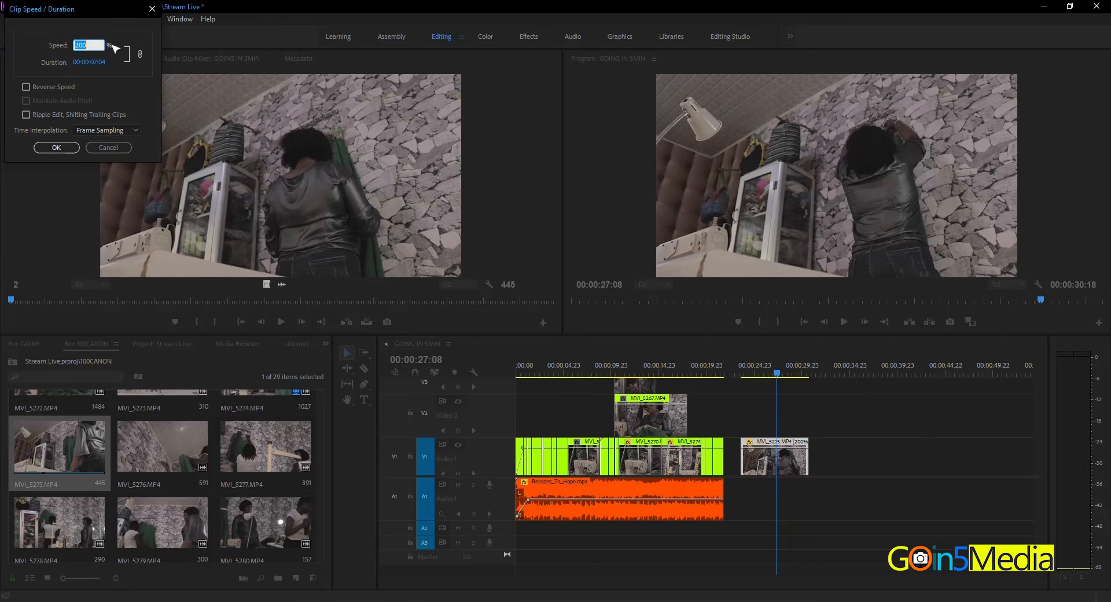
type("200")
key("Return")
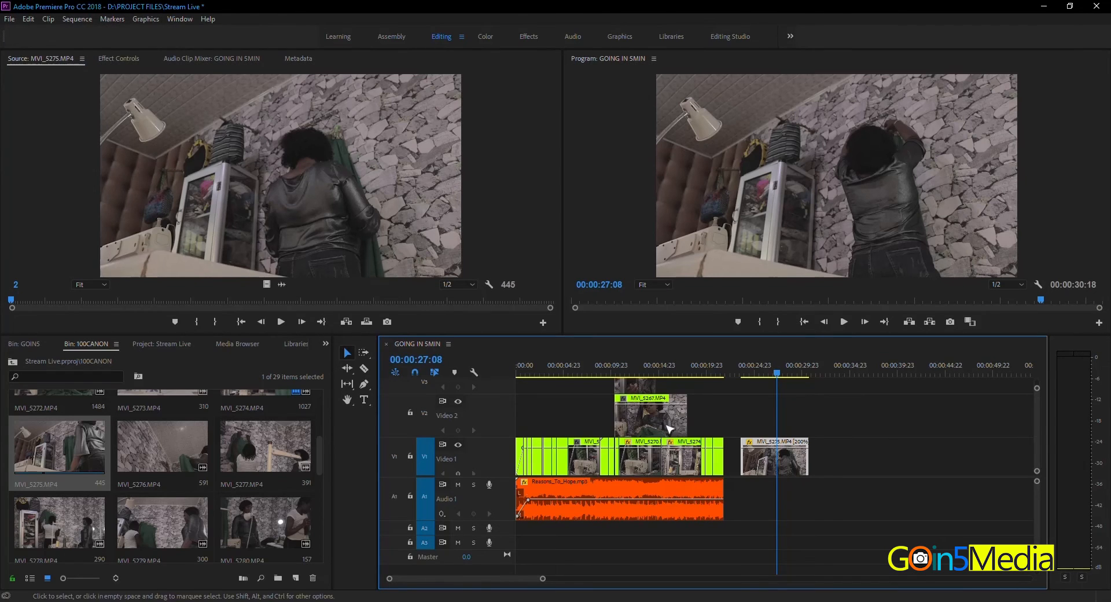
Step: Set the speed of the MVI_5275.MP4 clip to 300% and play it from its start
right_click(806, 456)
right_click(778, 456)
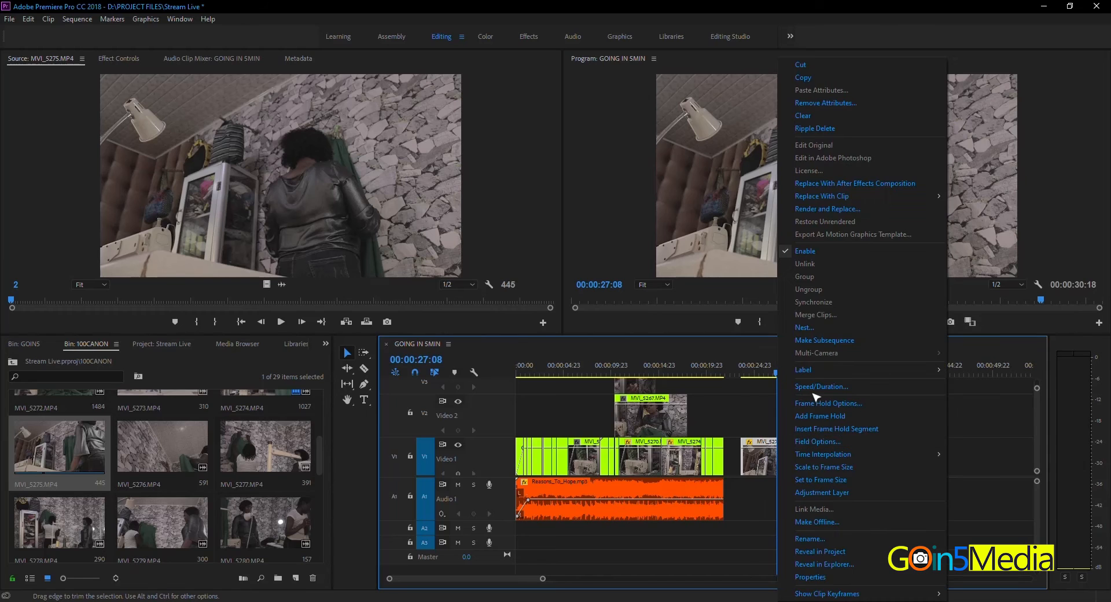
left_click(814, 389)
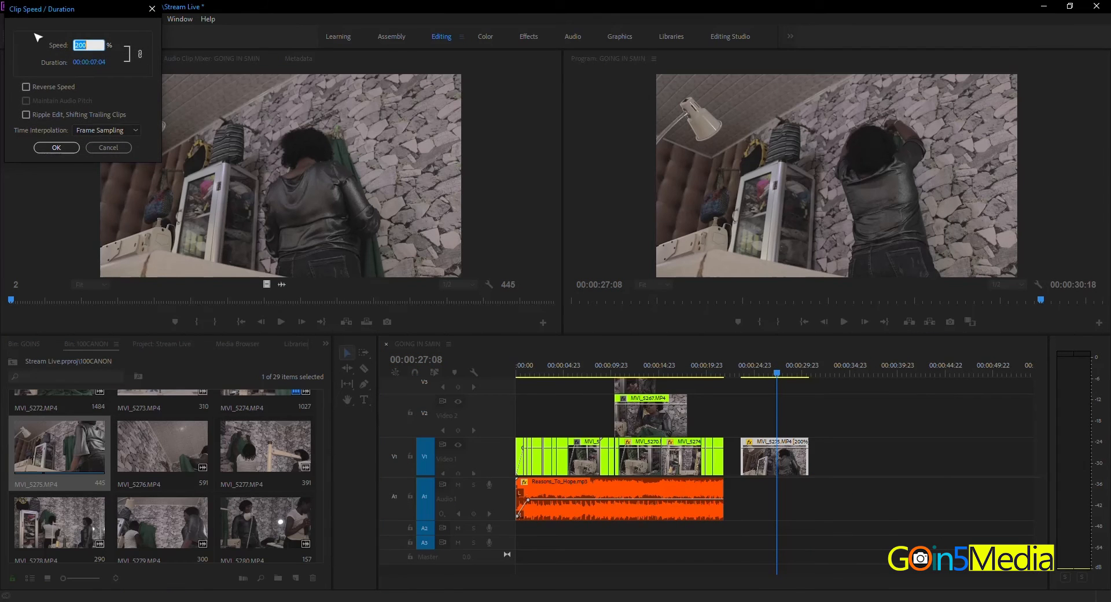
type("30")
key("Return")
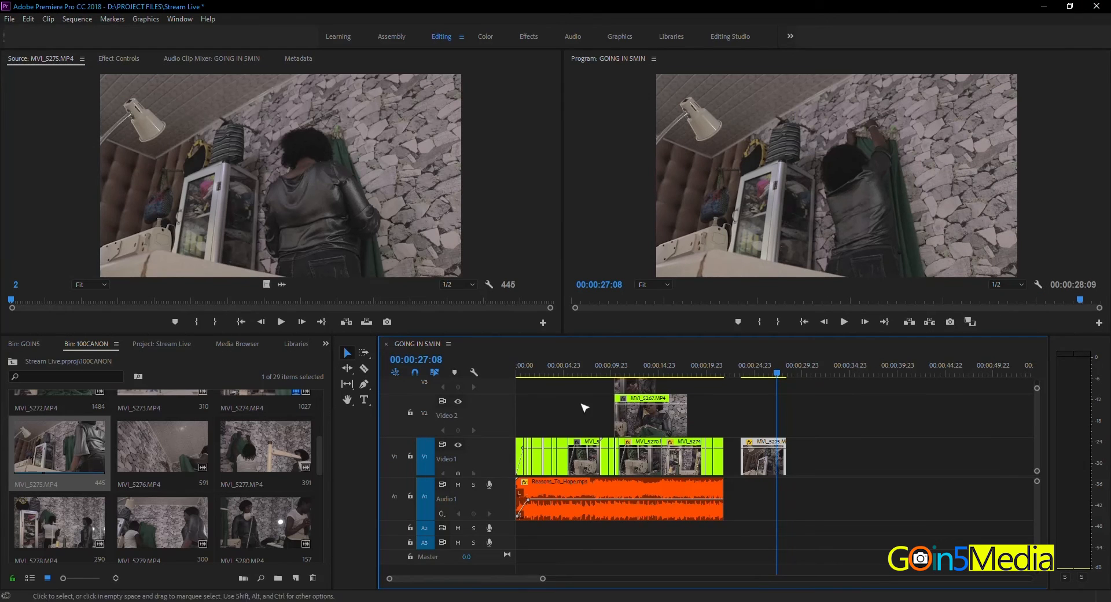
left_click(740, 373)
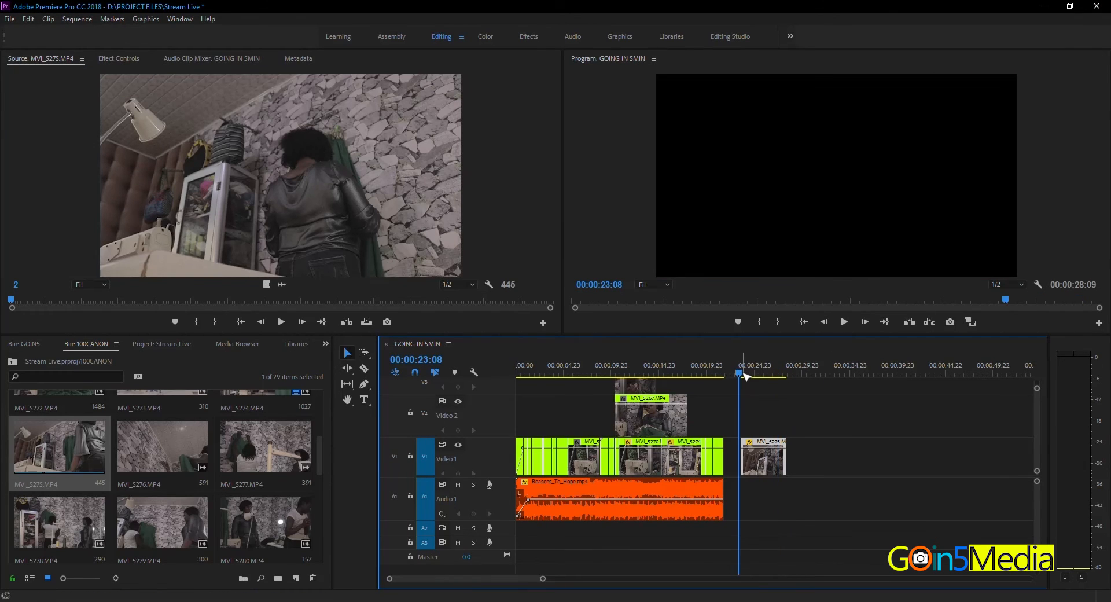
key("space")
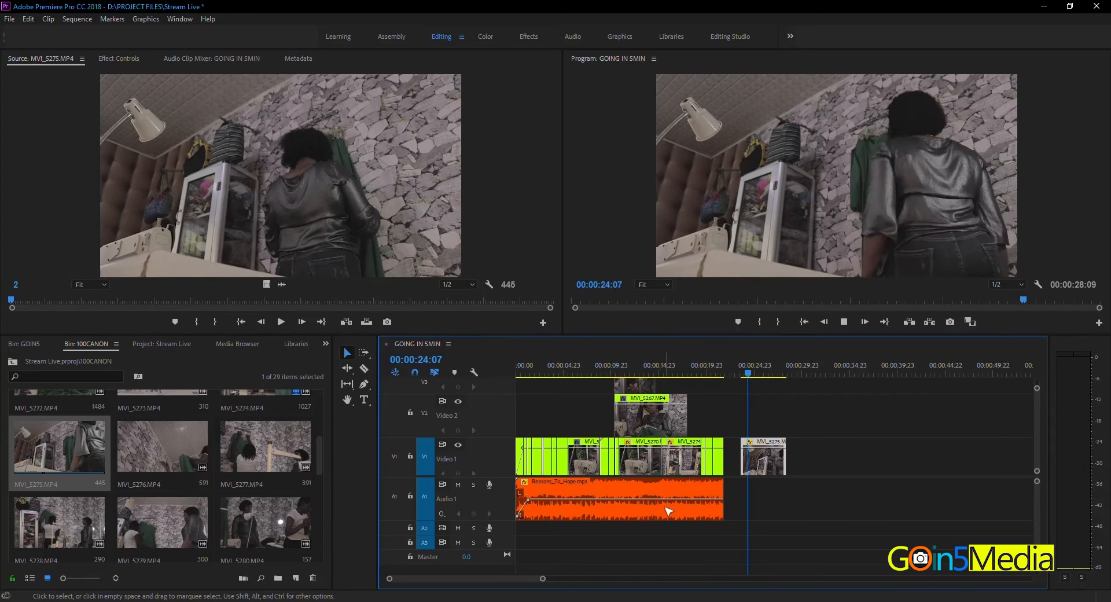
Step: Set the speed of the MVI_5275.MP4 clip to 400% and play it from its start
right_click(770, 454)
left_click(810, 386)
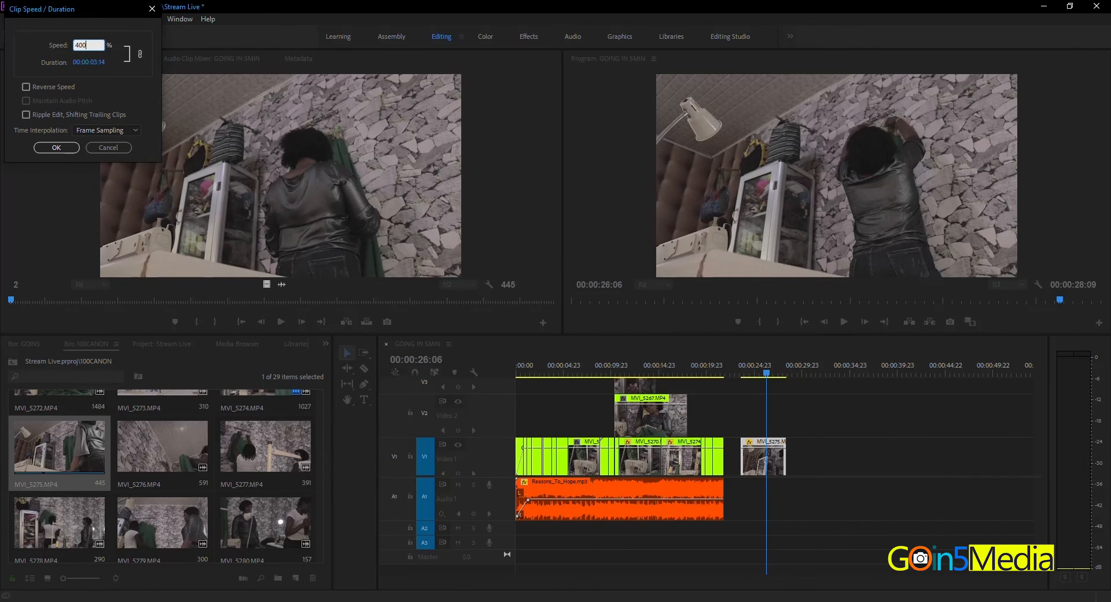
key("Return")
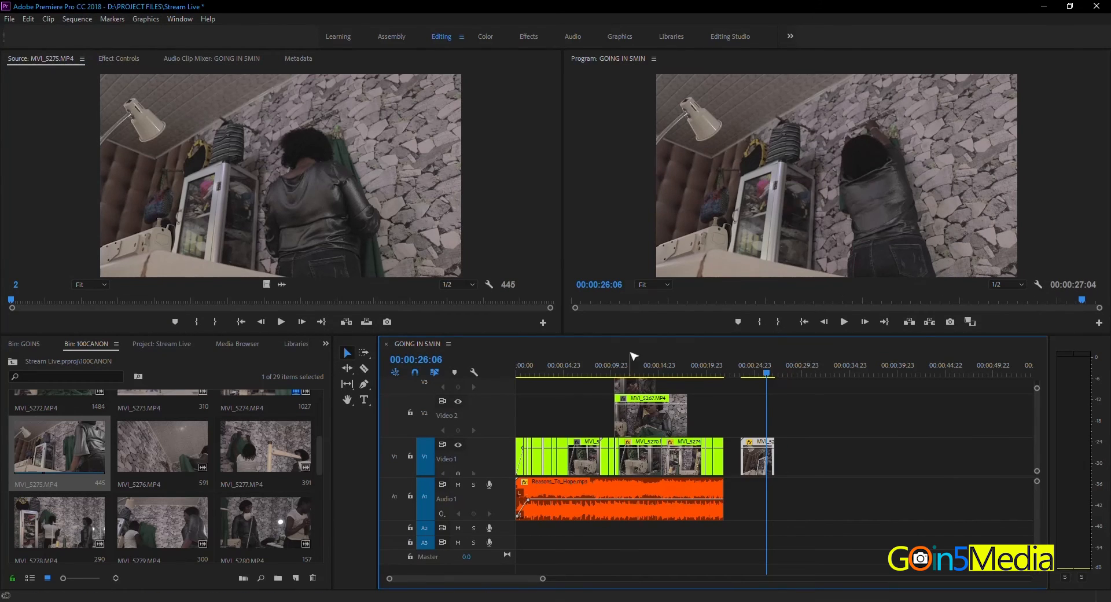
left_click(745, 375)
key("space")
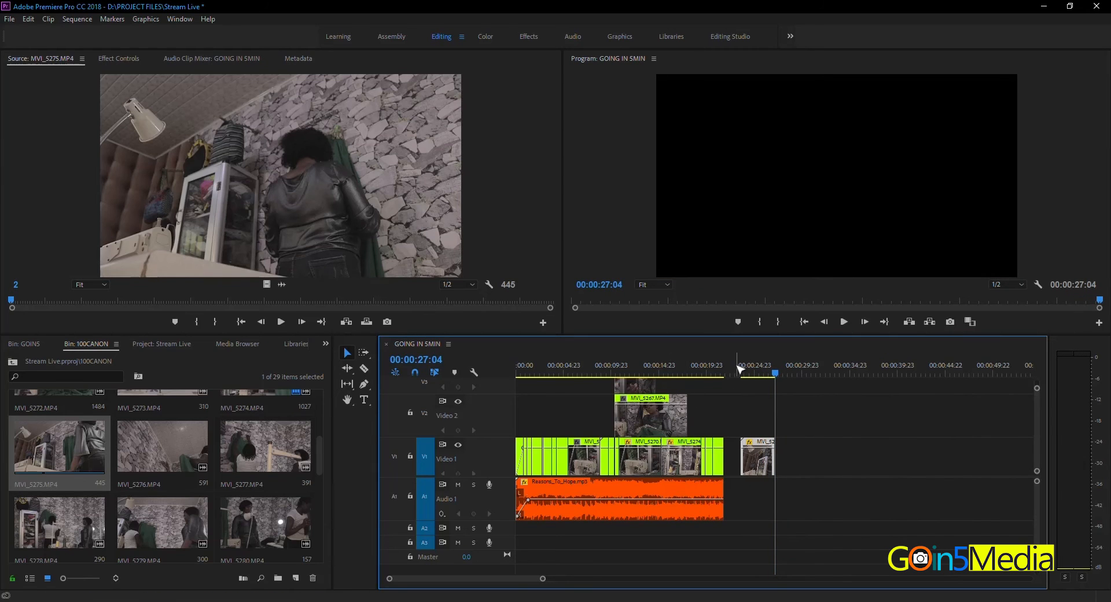
Step: Restore the MVI_5275.MP4 clip's speed to 100% and play it briefly from 00:00:23:21
left_click_drag(739, 371, 744, 372)
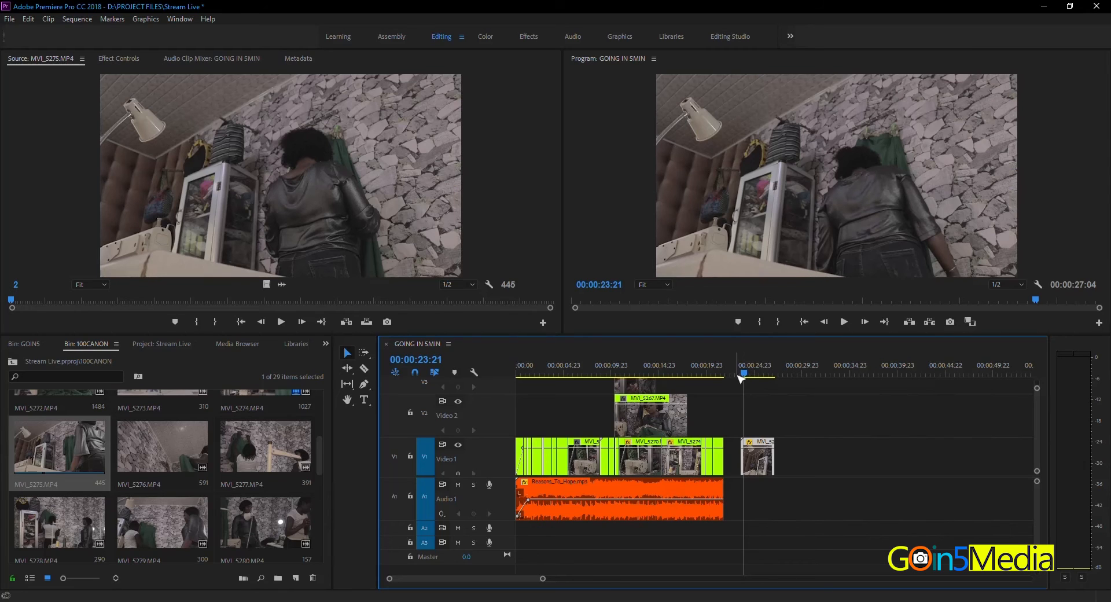
right_click(752, 449)
left_click(796, 386)
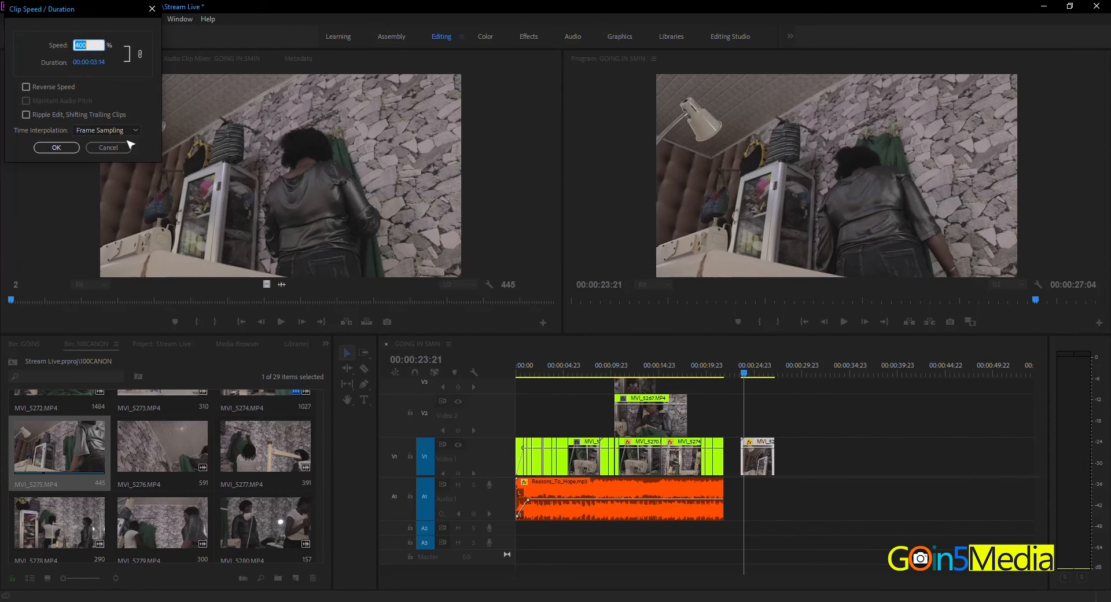
type("100")
key("Return")
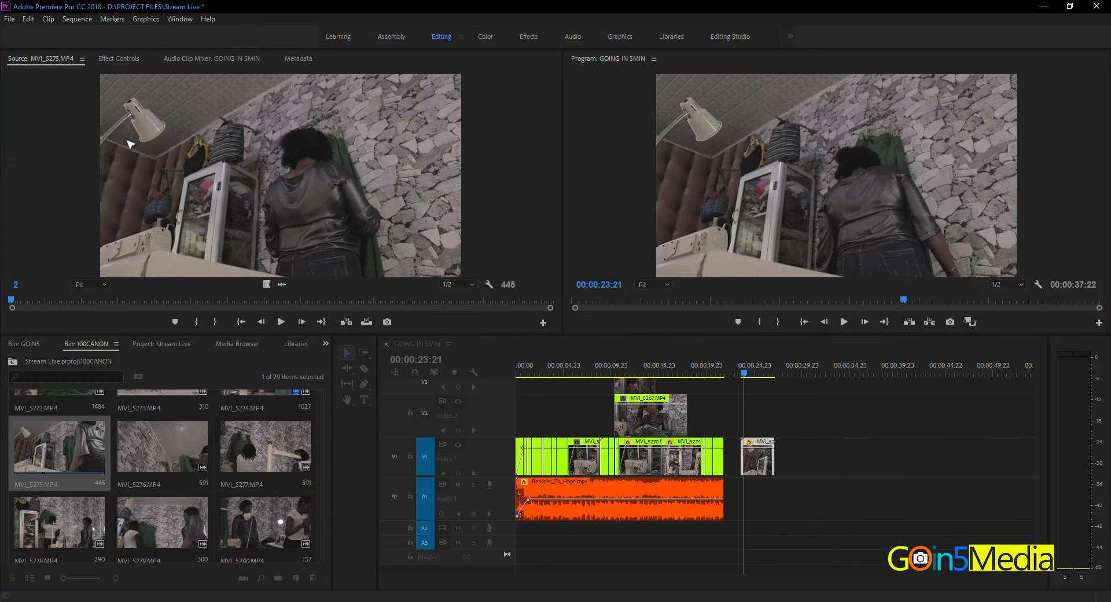
key("space")
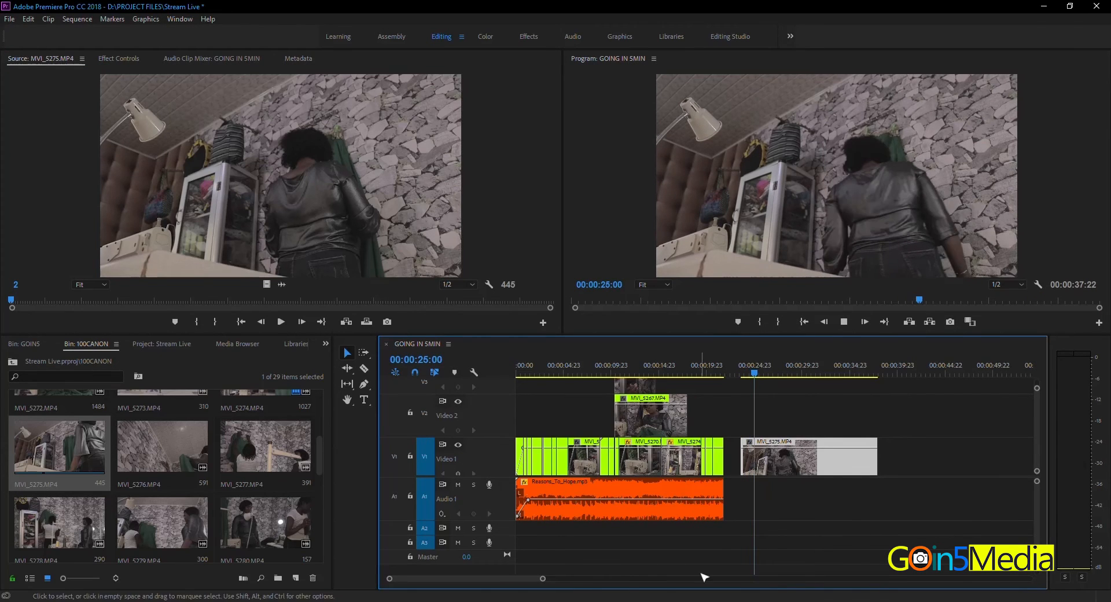
key("space")
Step: Slow the MVI_5275.MP4 clip down to 50% speed and play part of it
right_click(788, 448)
left_click(853, 387)
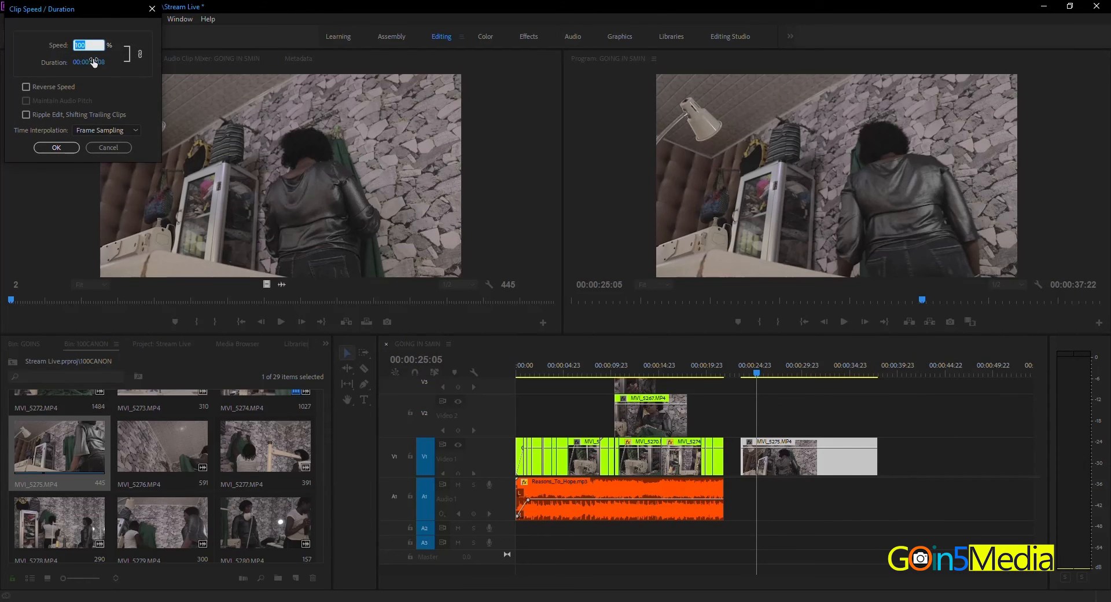
type("50")
key("Return")
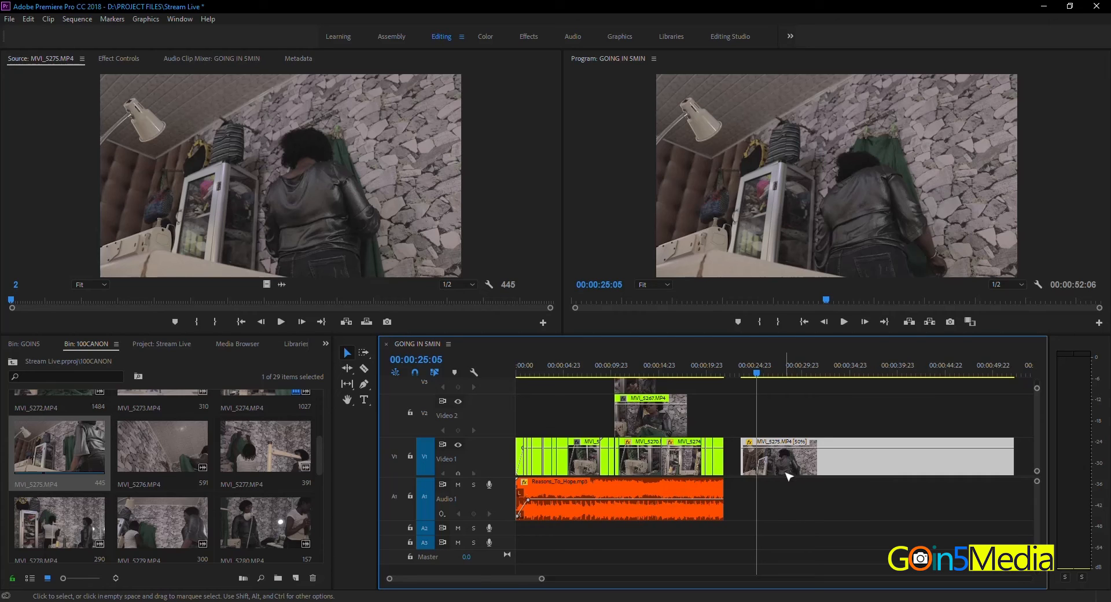
key("space")
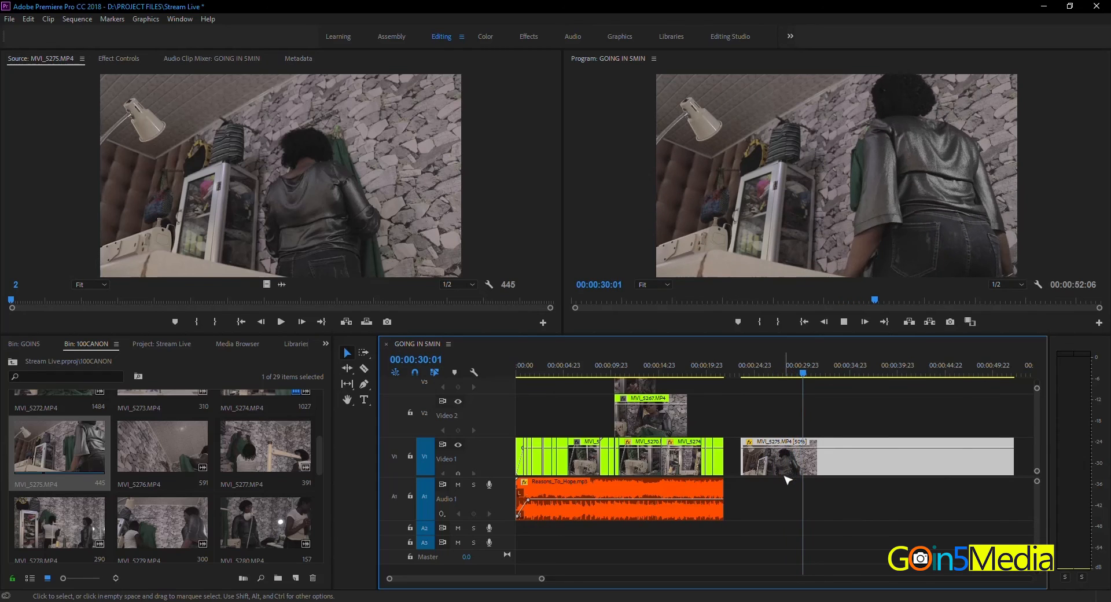
key("space")
Step: Slow the MVI_5275.MP4 clip down to 20% speed and play it from its start
right_click(789, 445)
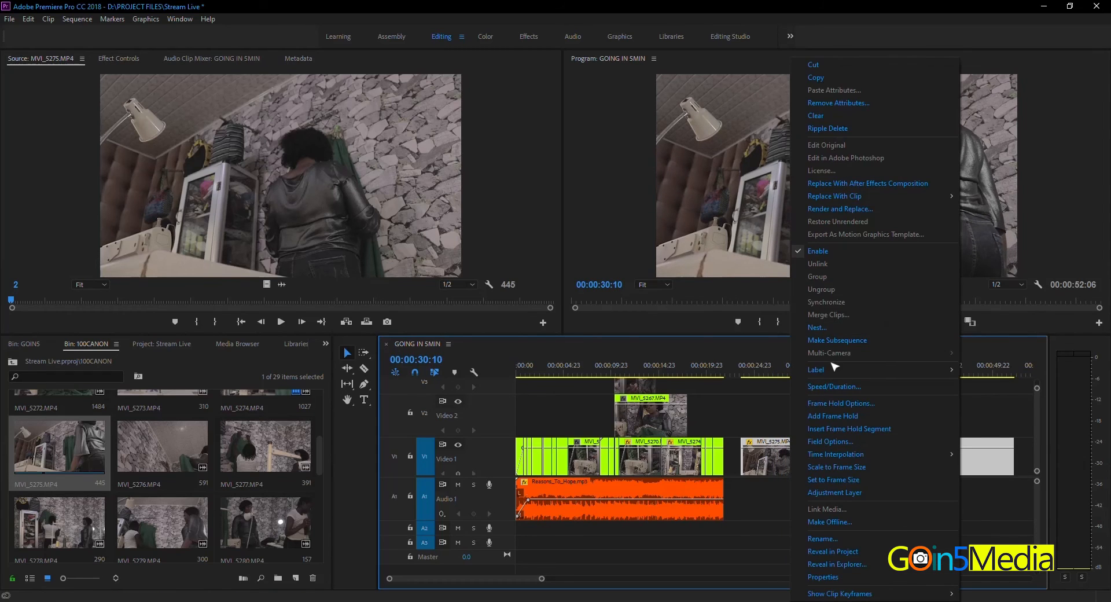
left_click(832, 386)
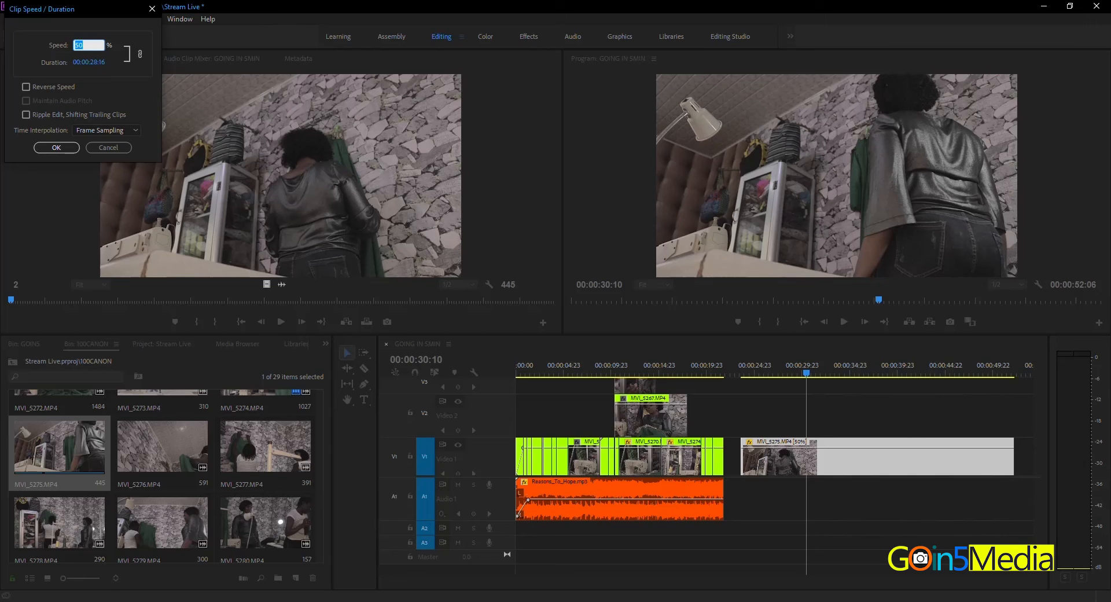
type("2")
key("Return")
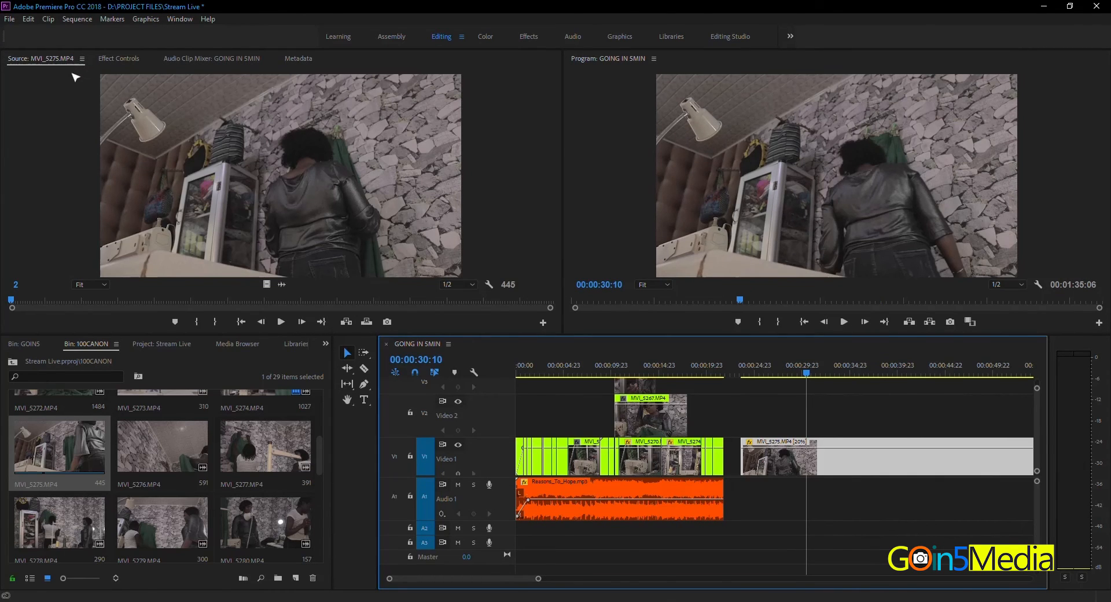
key("minus")
key("minus")
key("equal")
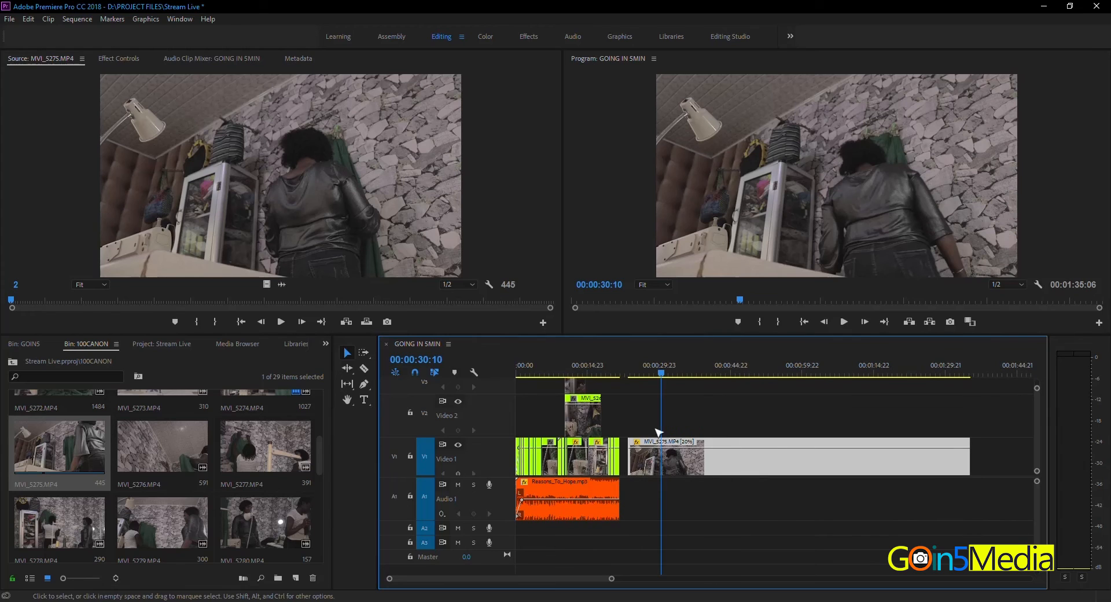
left_click(630, 366)
key("space")
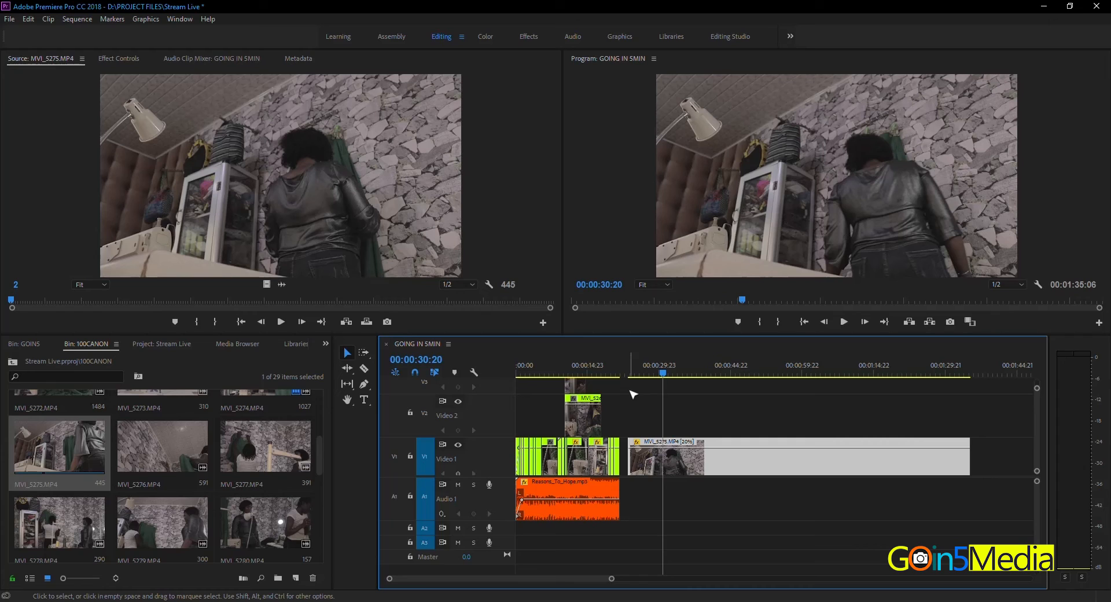
key("space")
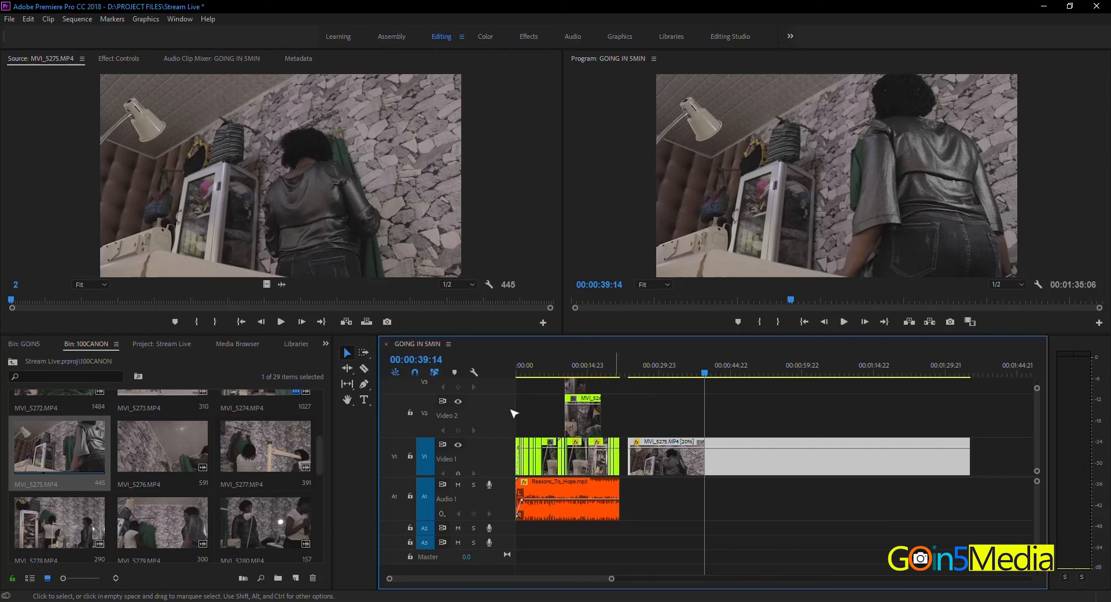
Step: Return the MVI_5275.MP4 clip to 100% speed and place the playhead at 00:00:23:12, just before the clip
right_click(737, 457)
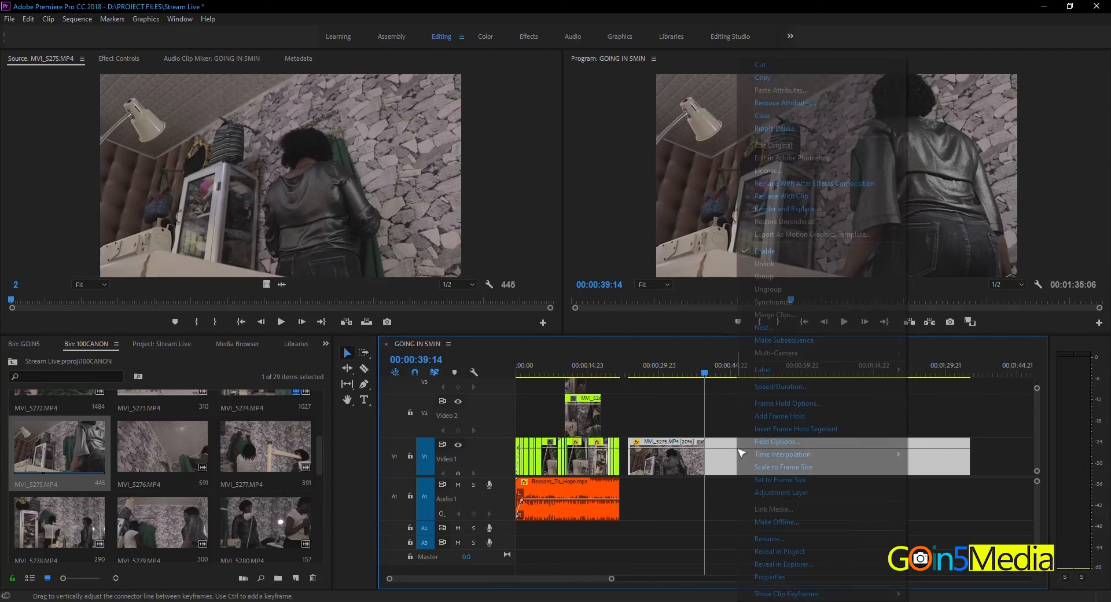
left_click(780, 386)
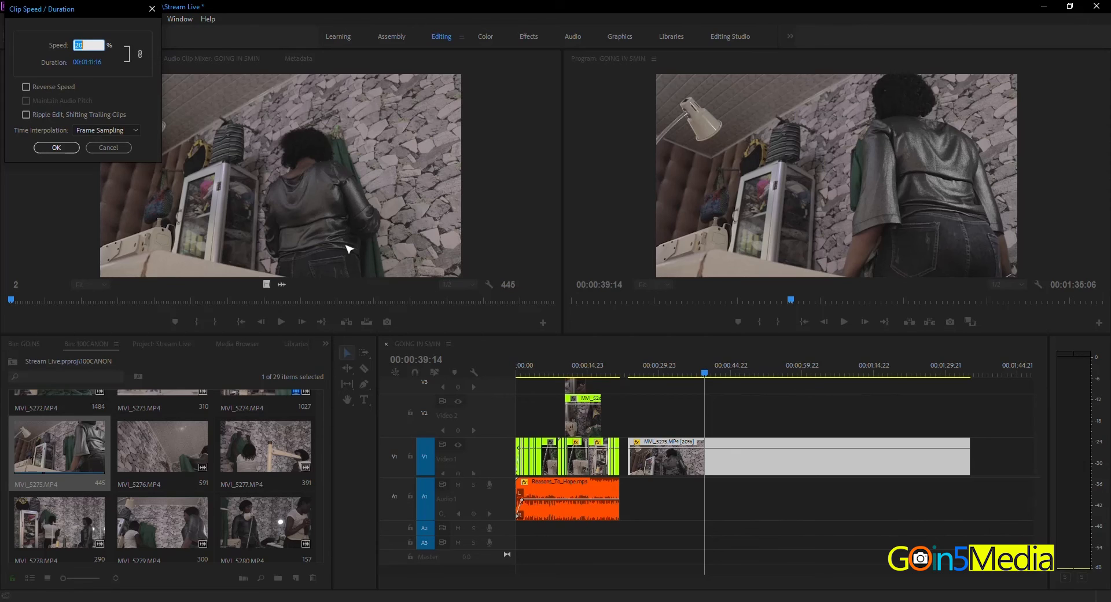
type("100")
key("Return")
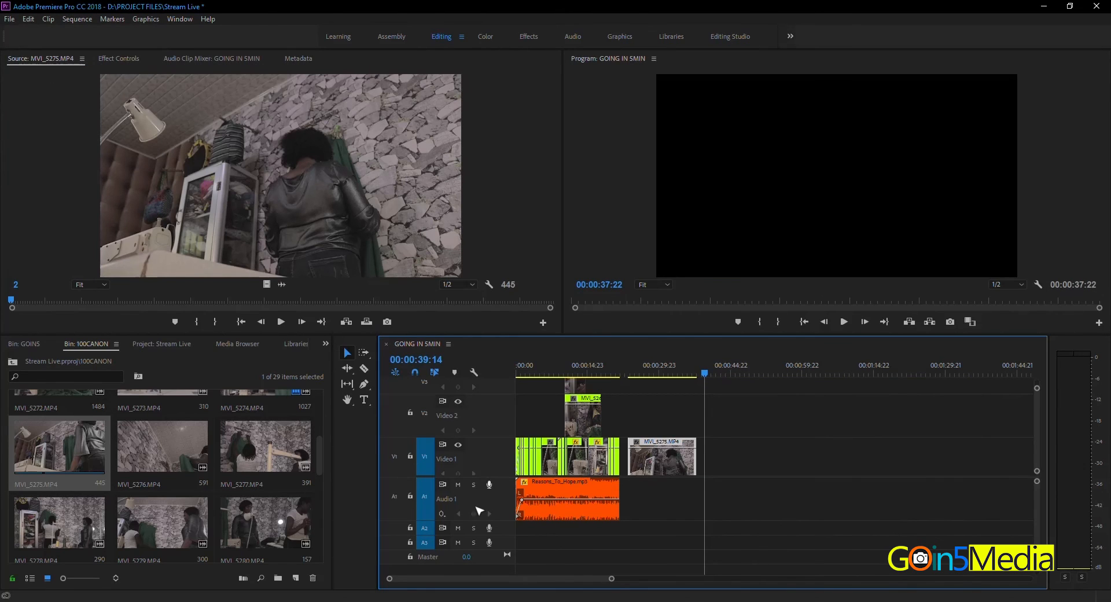
left_click(629, 371)
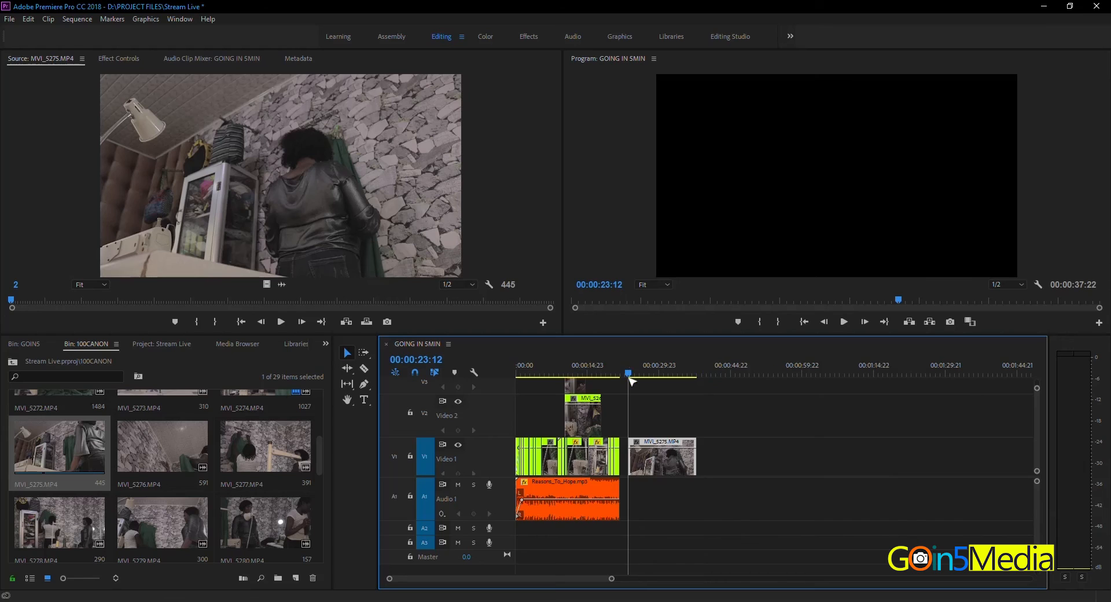
key("equal")
key("equal")
key("minus")
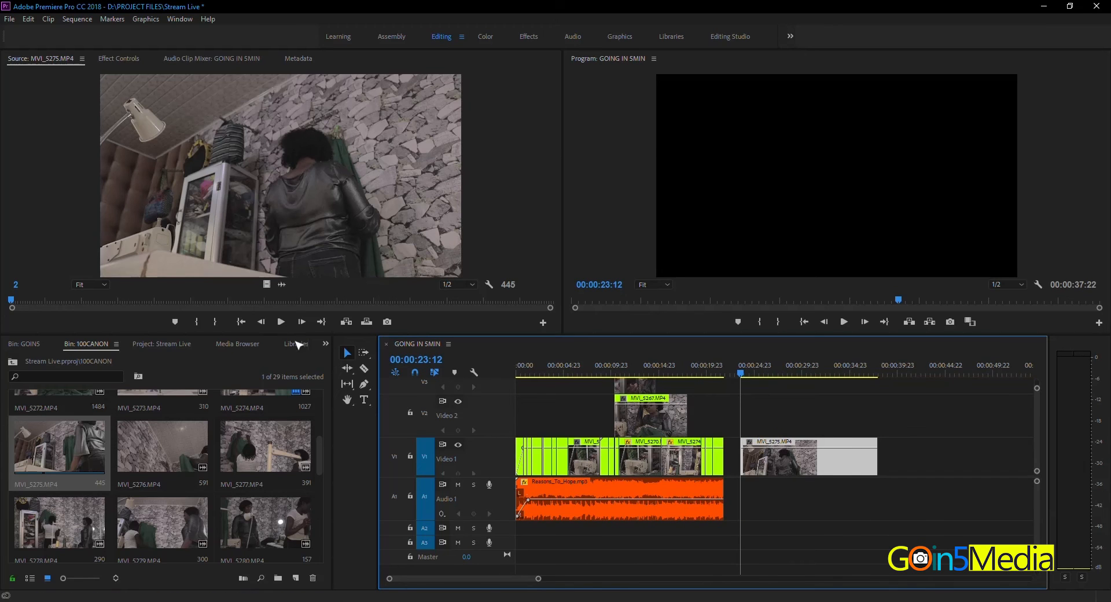
Step: Stretch the end of the MVI_5275.MP4 clip with the Rate Stretch Tool to about 50.5% speed and play part of it
left_click(347, 370)
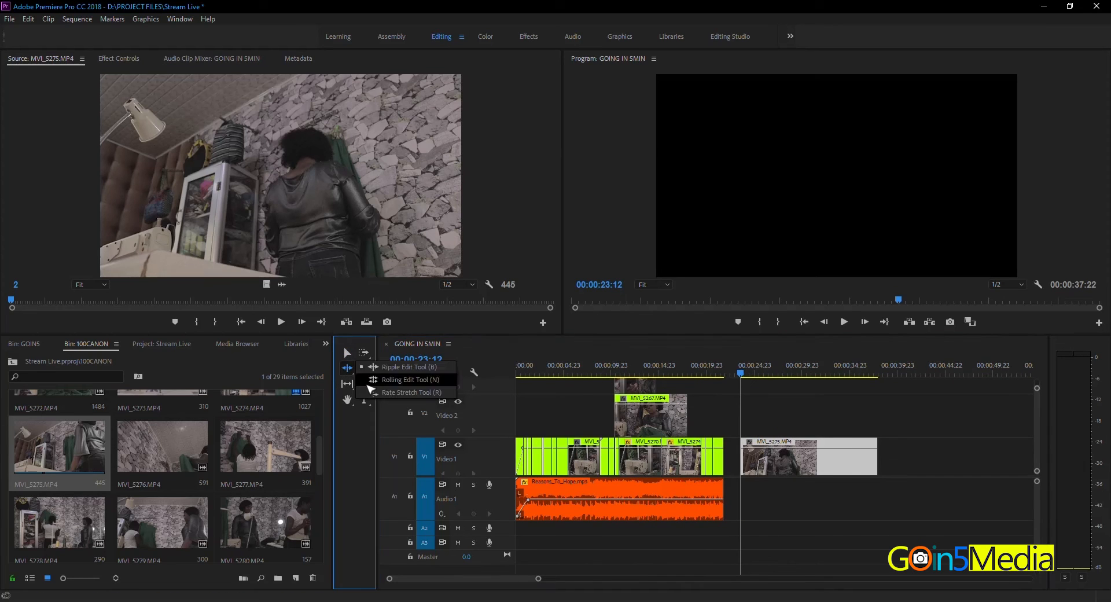
left_click(405, 367)
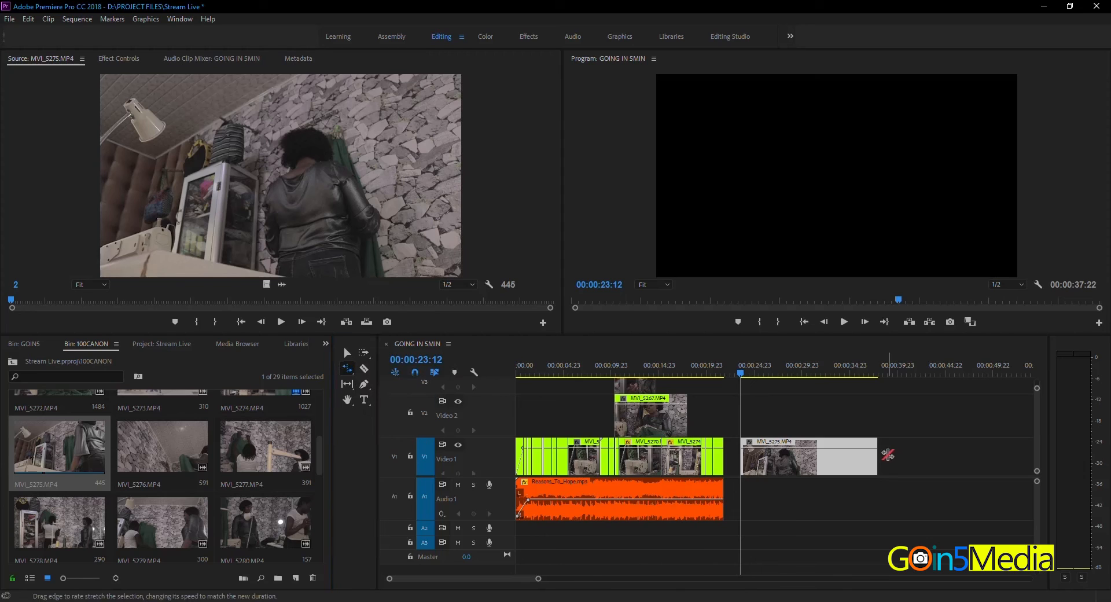
key("minus")
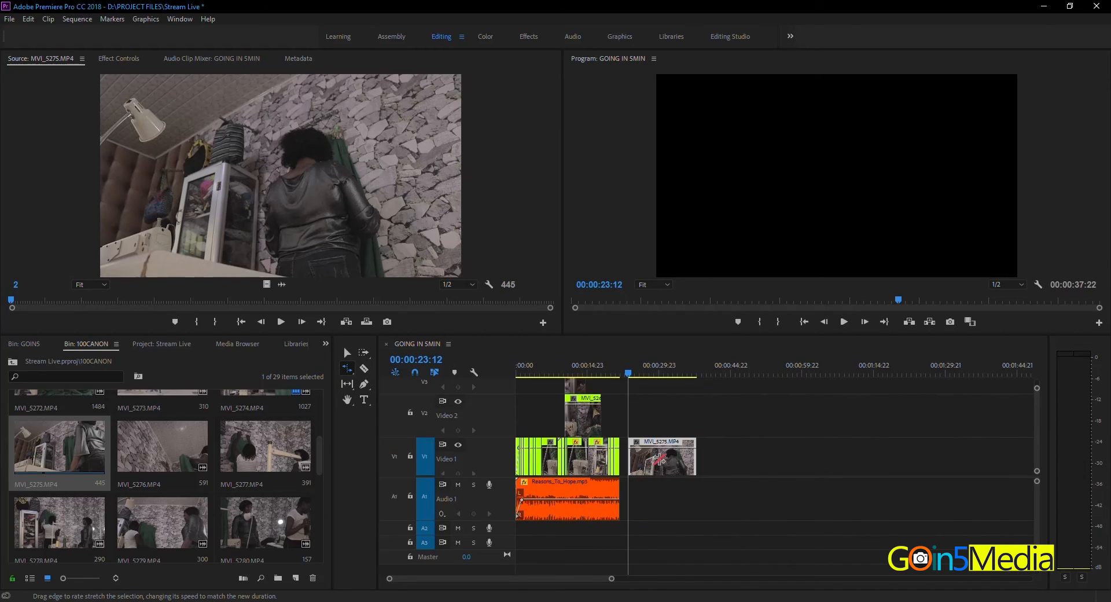
left_click_drag(694, 463, 761, 460)
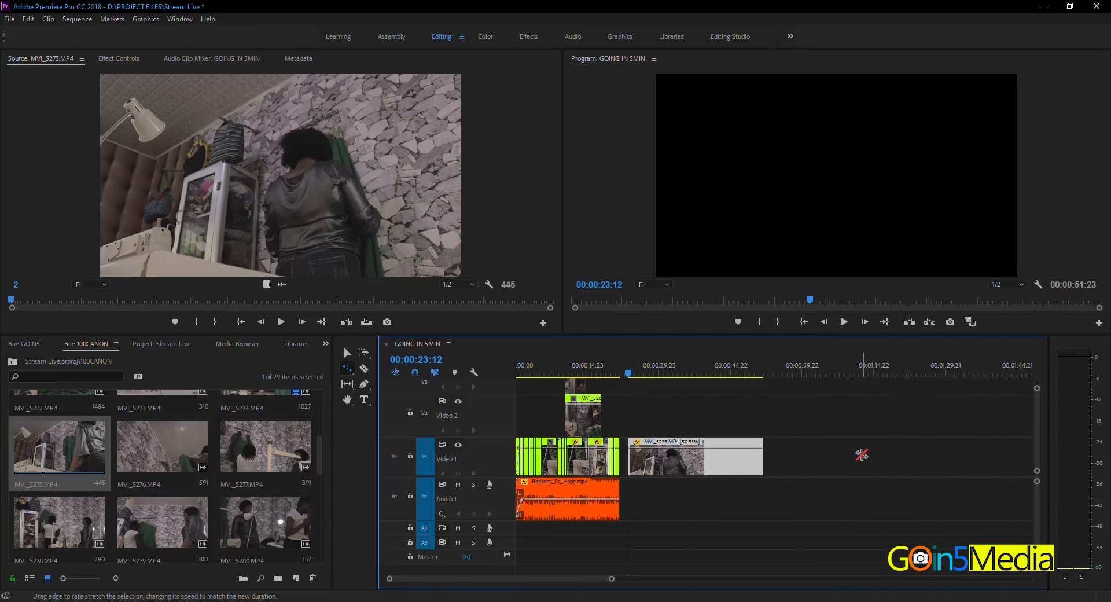
key("space")
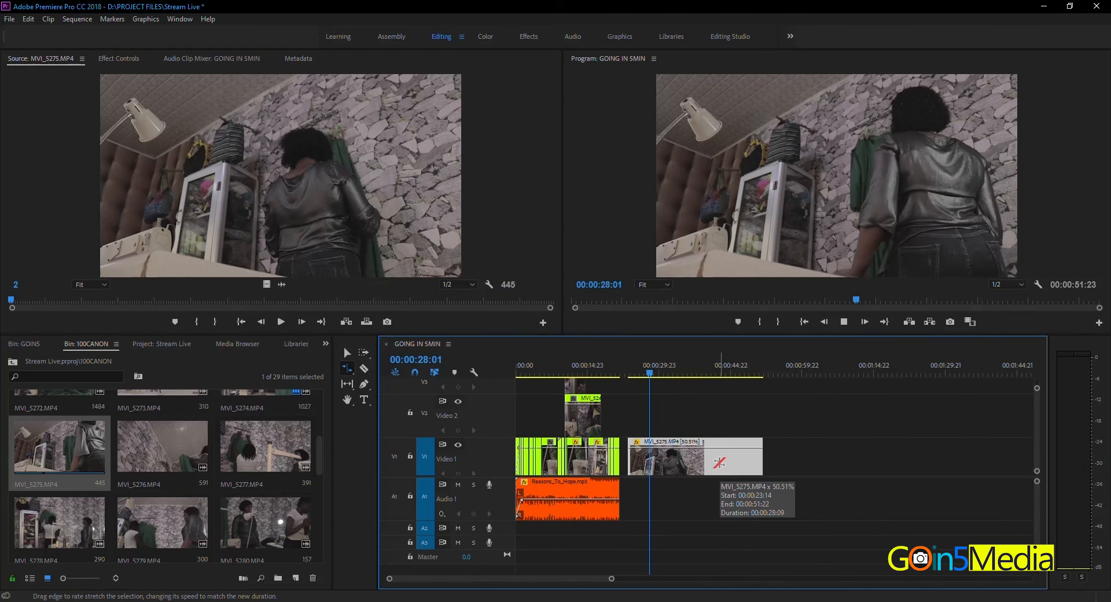
key("space")
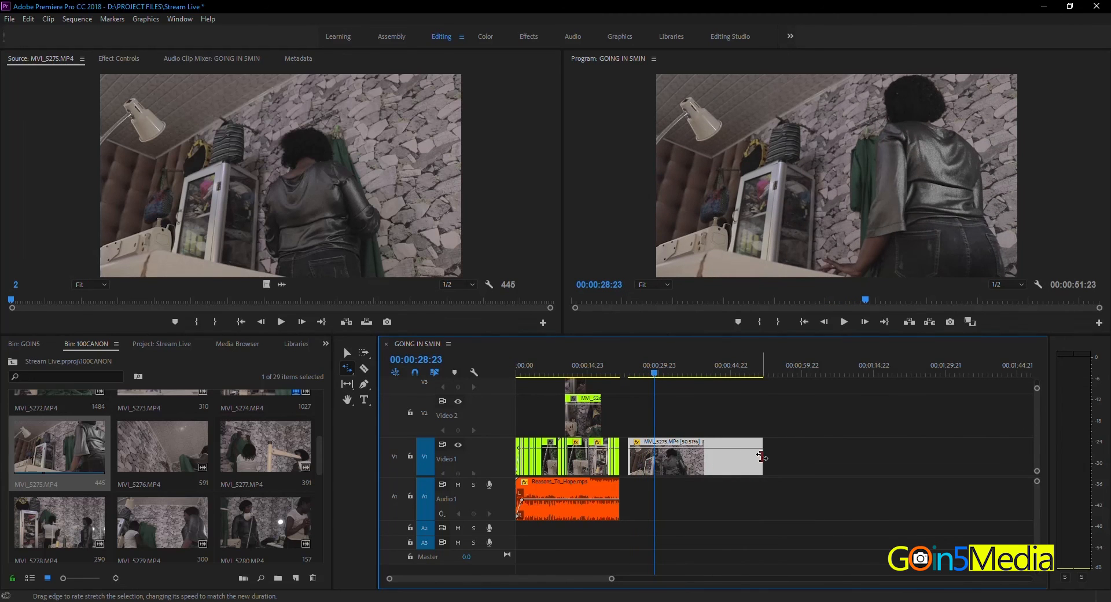
Step: Rate-stretch the end of the MVI_5275.MP4 clip further to about 33.3% speed and play part of it
left_click_drag(762, 457, 829, 458)
key("space")
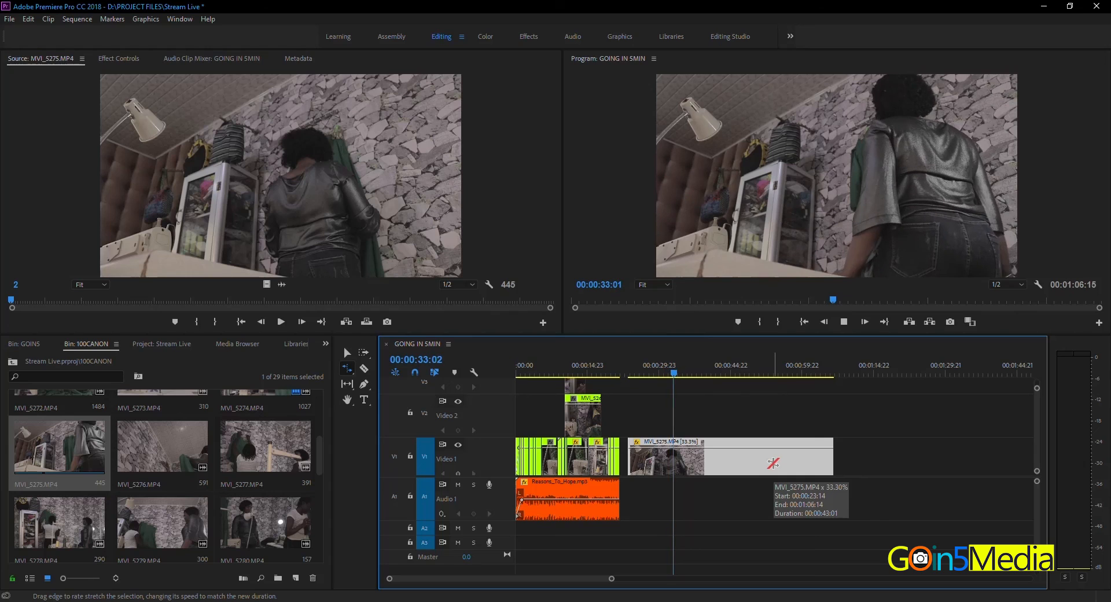
key("space")
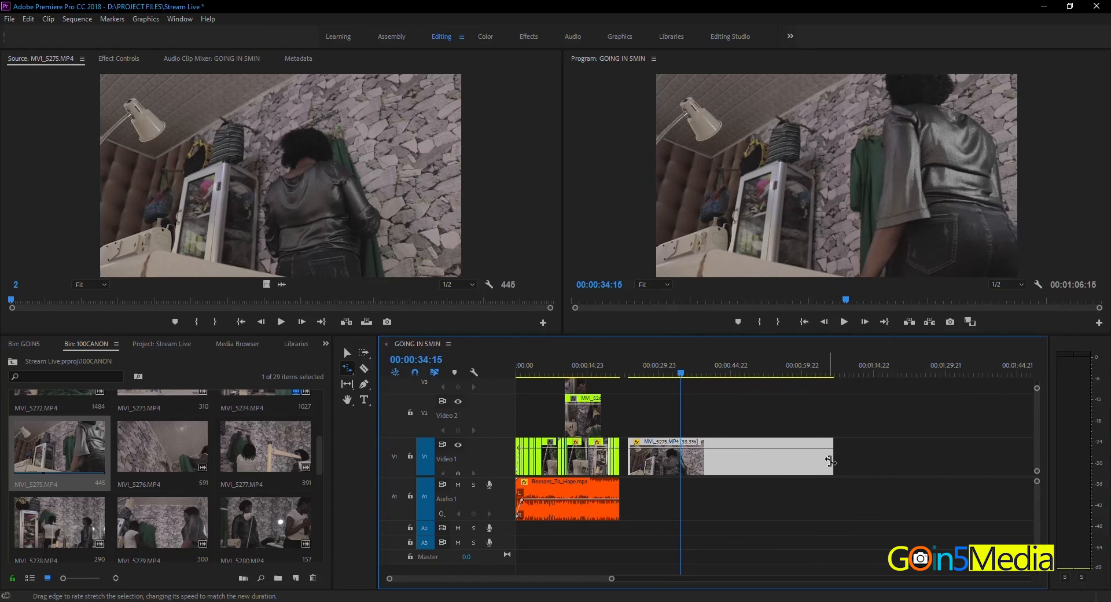
Step: Lengthen the MVI_5275.MP4 clip by rate stretching to about 24.9% speed and preview a short part
left_click_drag(833, 457, 903, 469)
key("space")
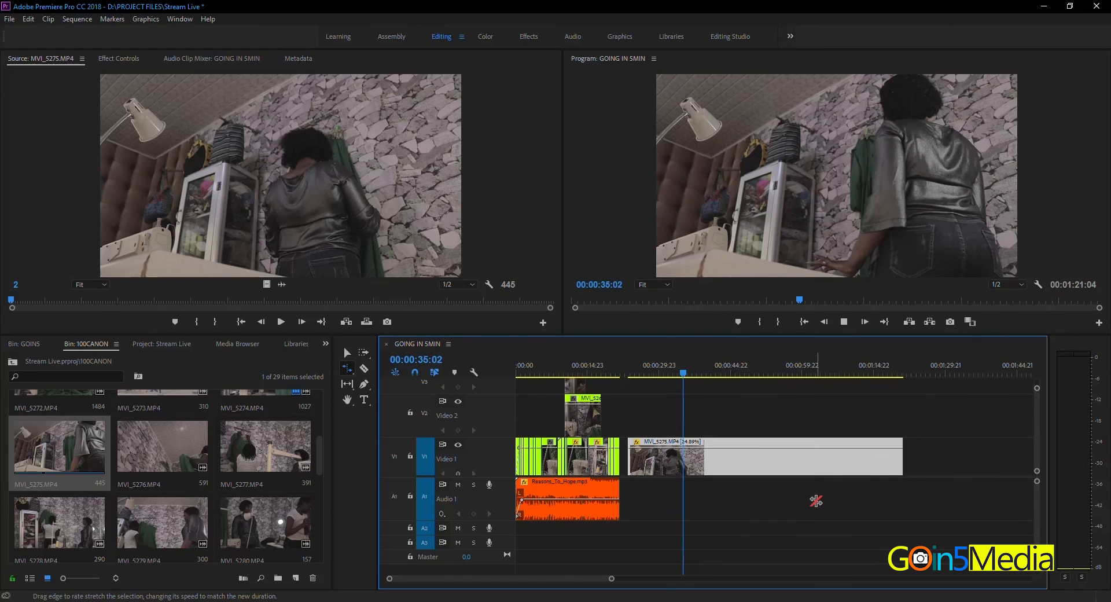
key("space")
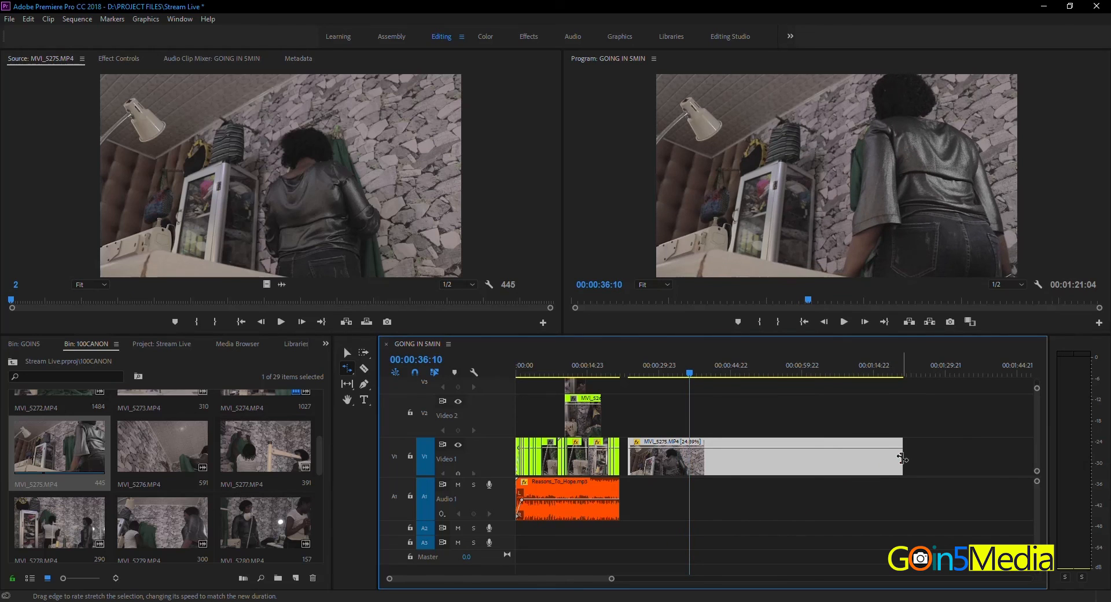
Step: Rate-stretch the MVI_5275.MP4 clip shorter to end at about 00:00:32:00, then at about 00:00:27:15, playing part of each version
left_click_drag(901, 457, 667, 463)
left_click(633, 372)
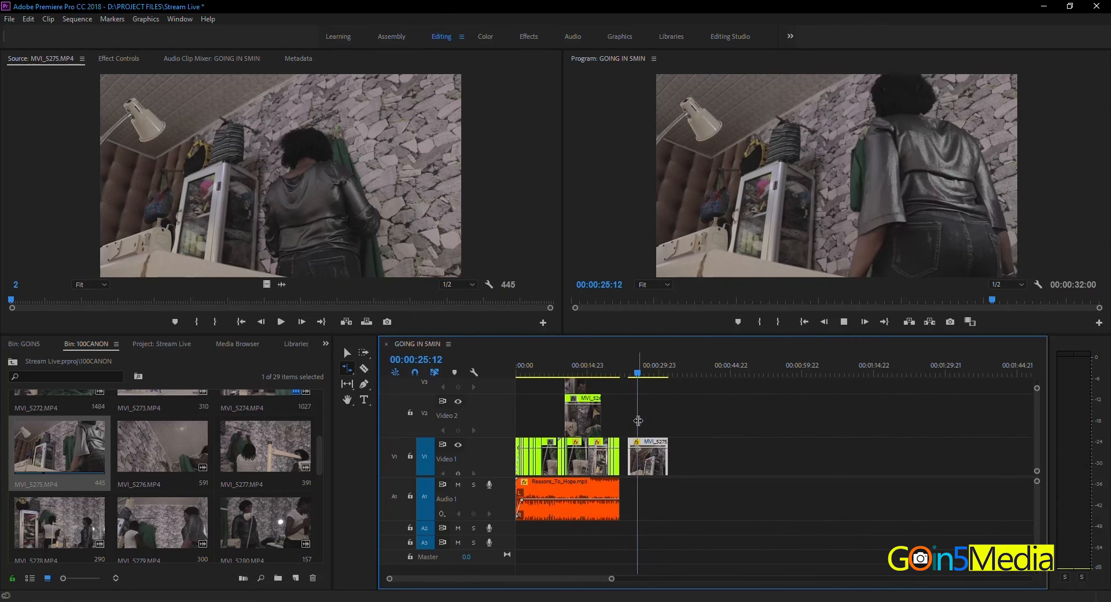
left_click_drag(667, 463, 645, 463)
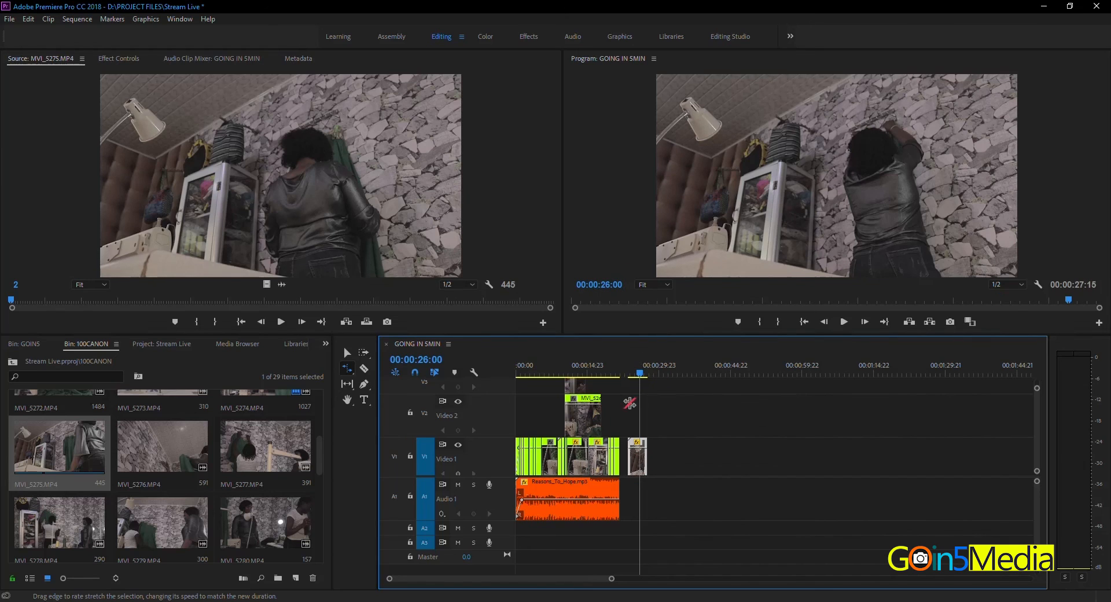
left_click(631, 370)
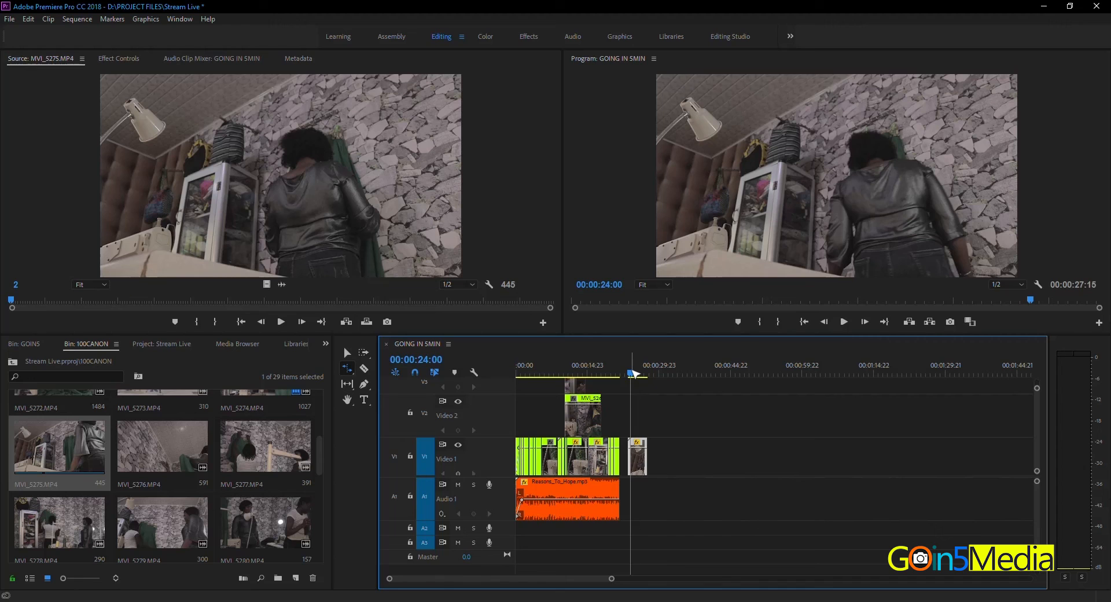
key("space")
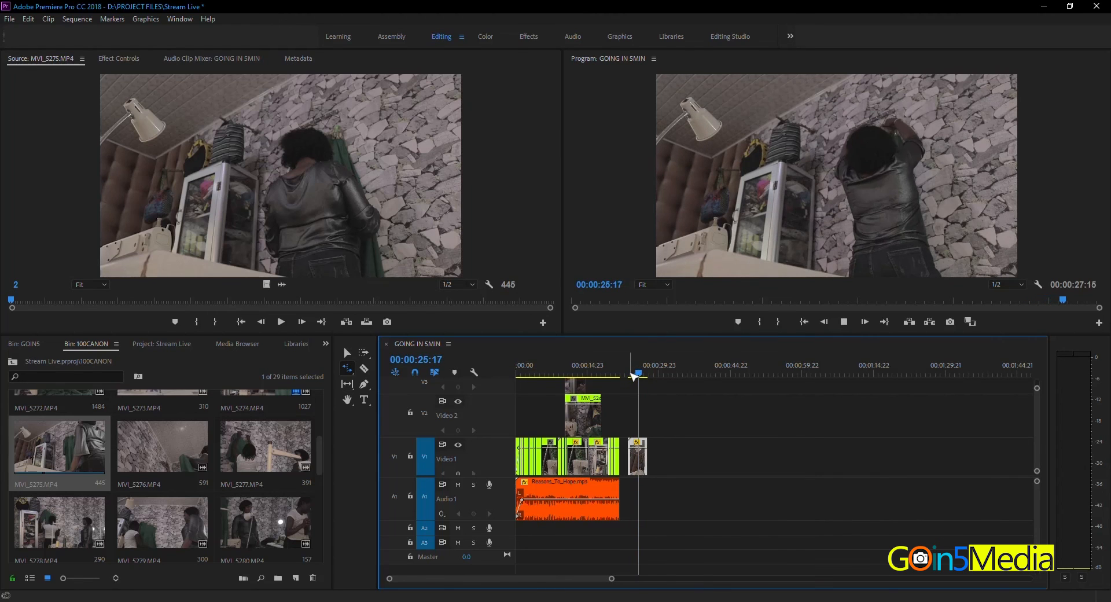
key("space")
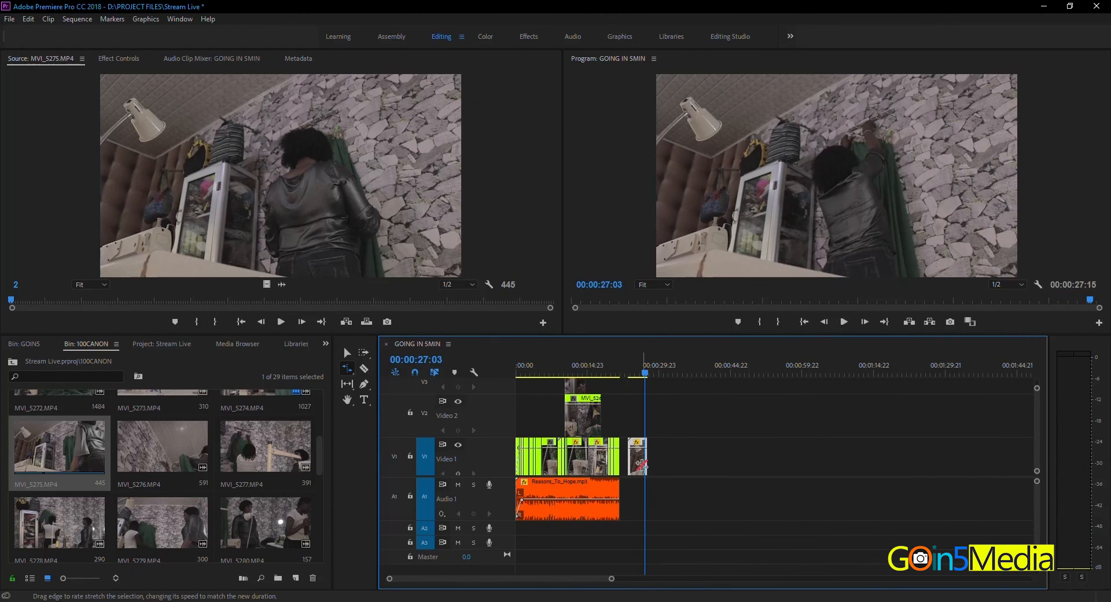
Step: Compress the MVI_5275.MP4 clip by rate stretching its end to about 00:00:25:22, a speed of about 614%
left_click_drag(645, 463, 638, 463)
left_click(635, 373)
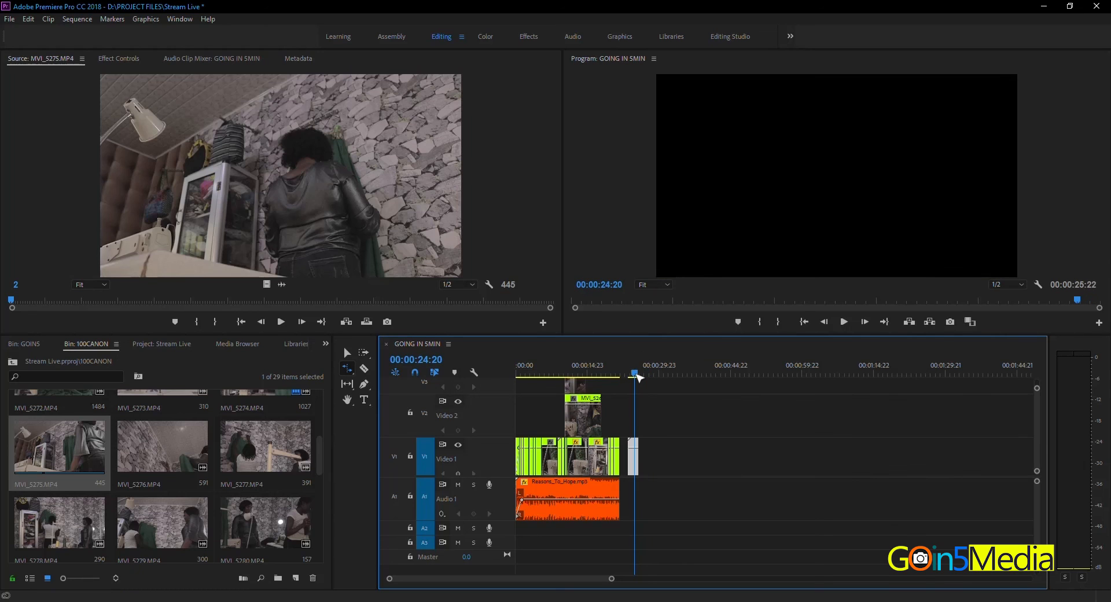
key("equal")
key("equal")
key("equal")
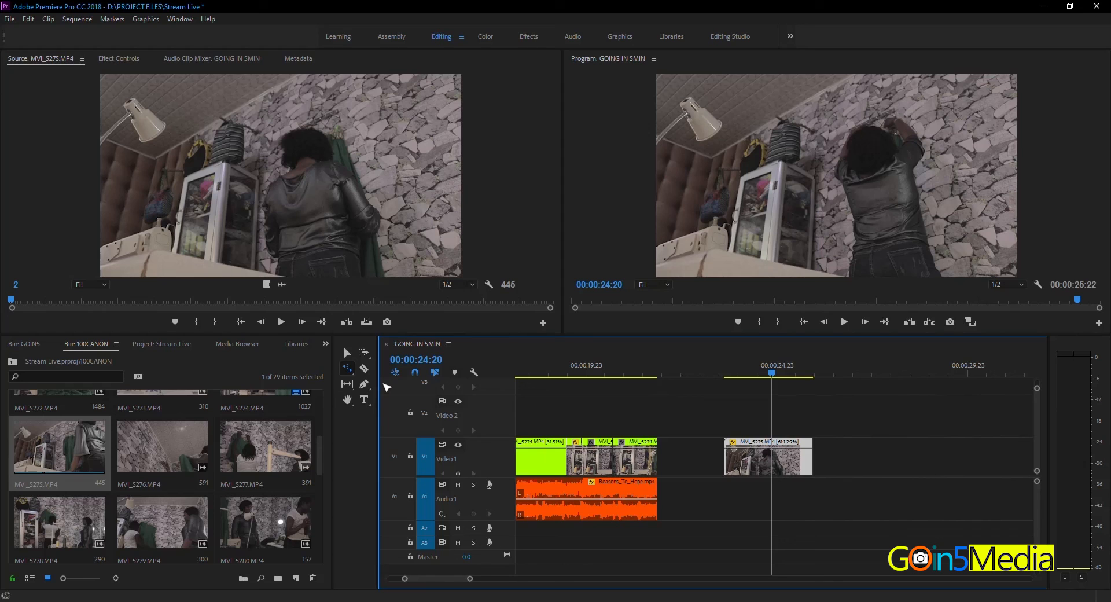
Step: Play the sped-up MVI_5275.MP4 clip from 00:00:23:17 through to its end
left_click(729, 376)
key("space")
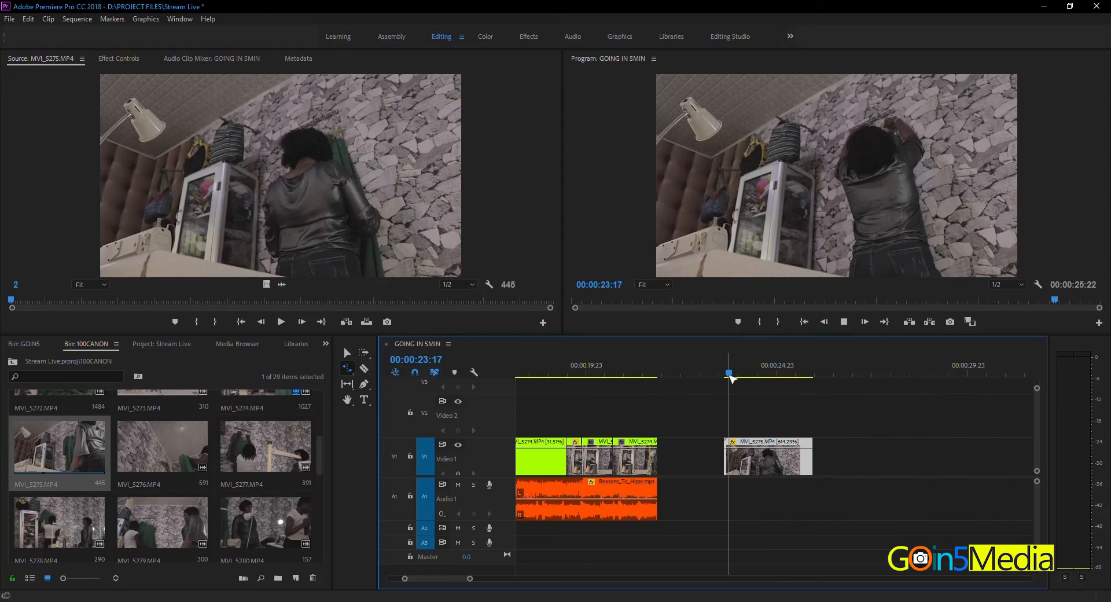
key("space")
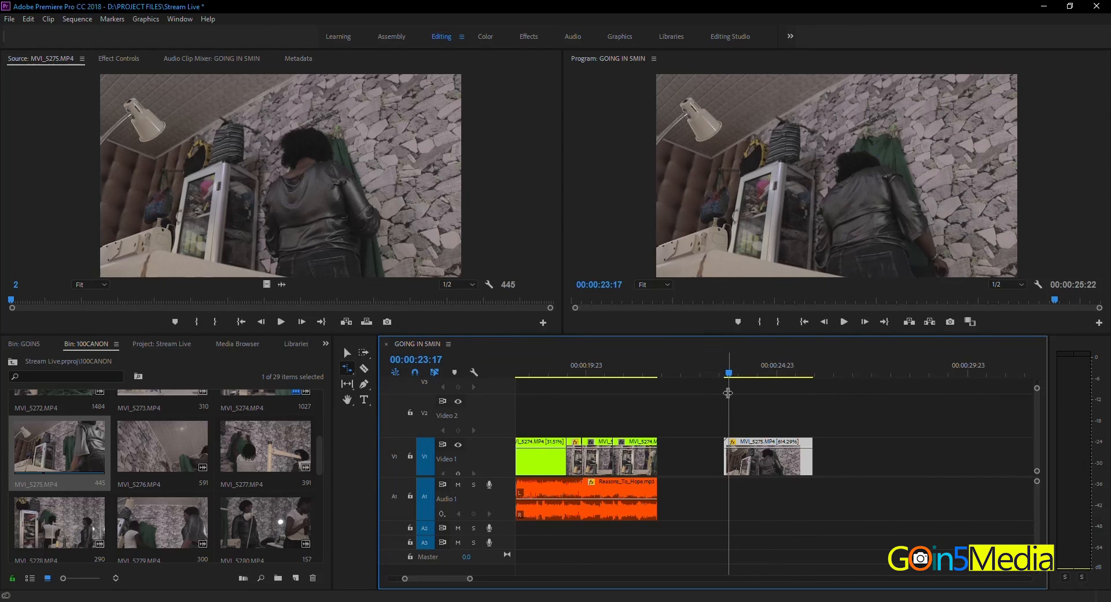
key("space")
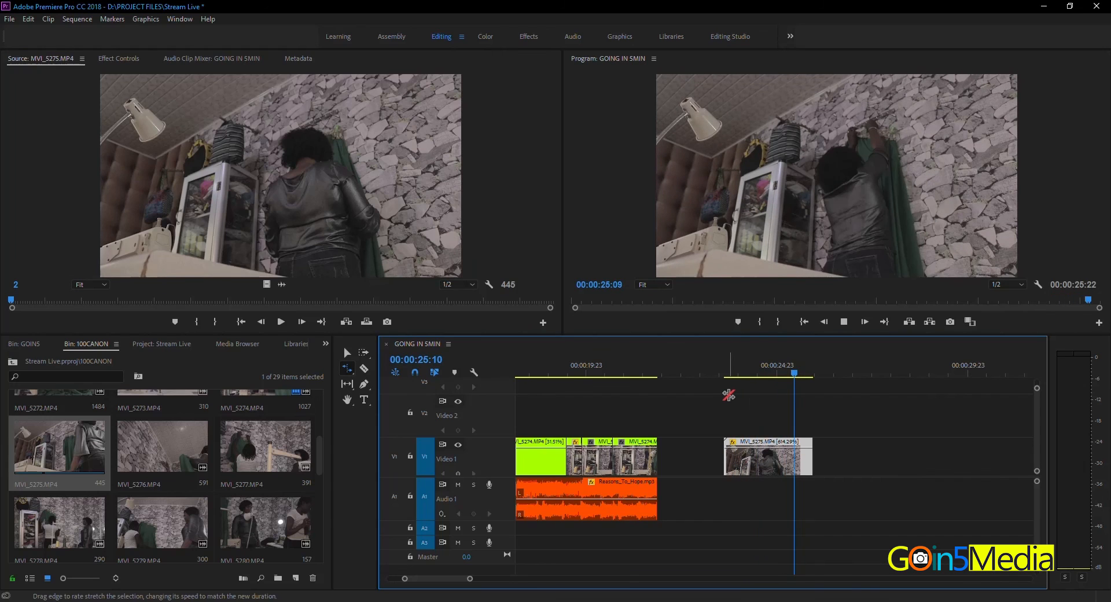
key("space")
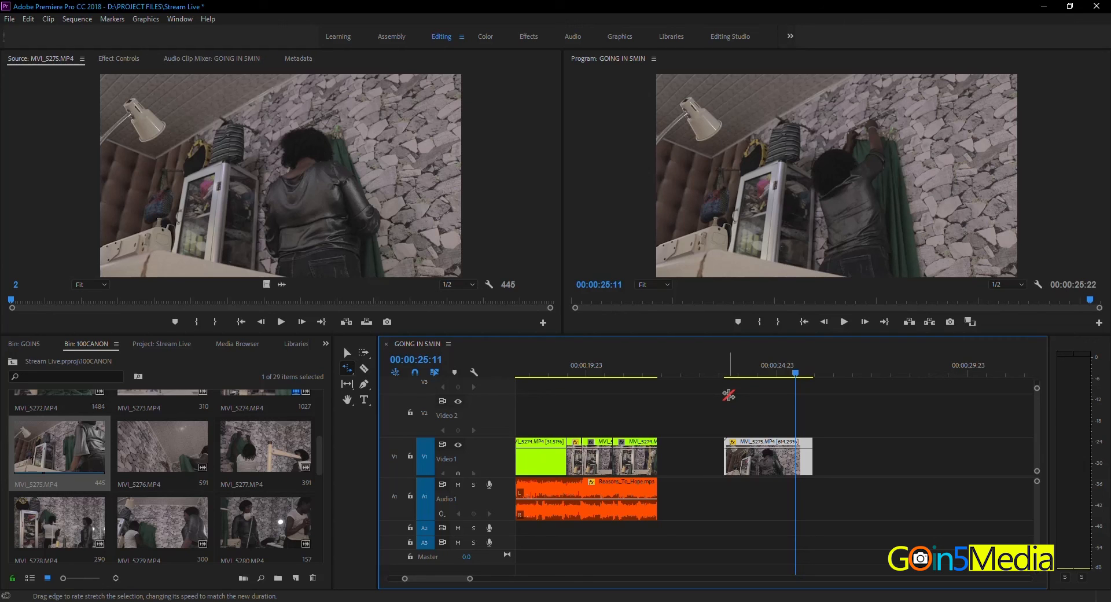
key("space")
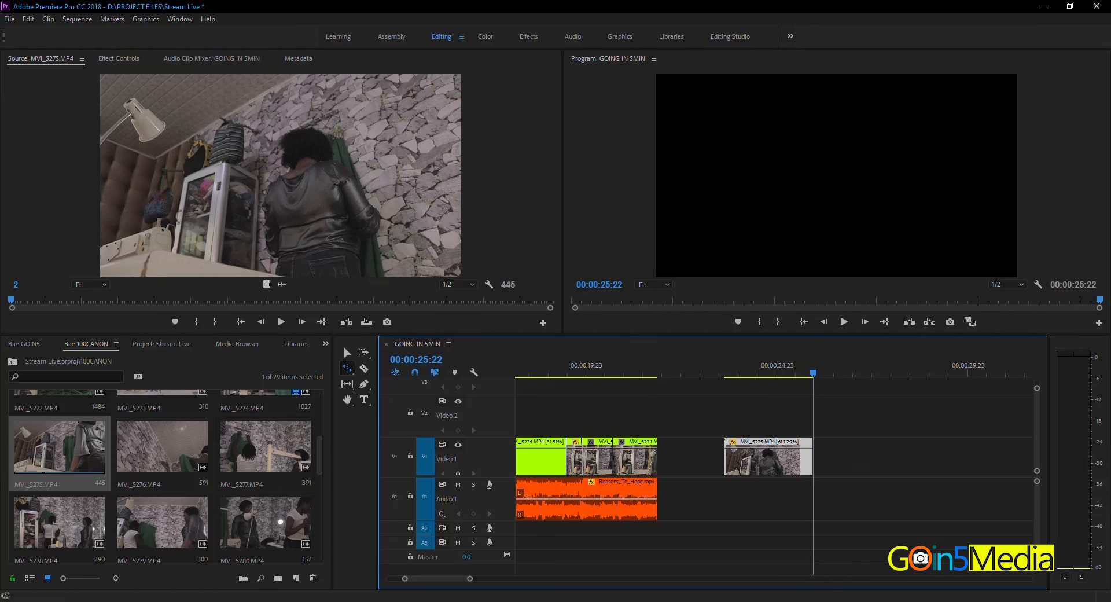